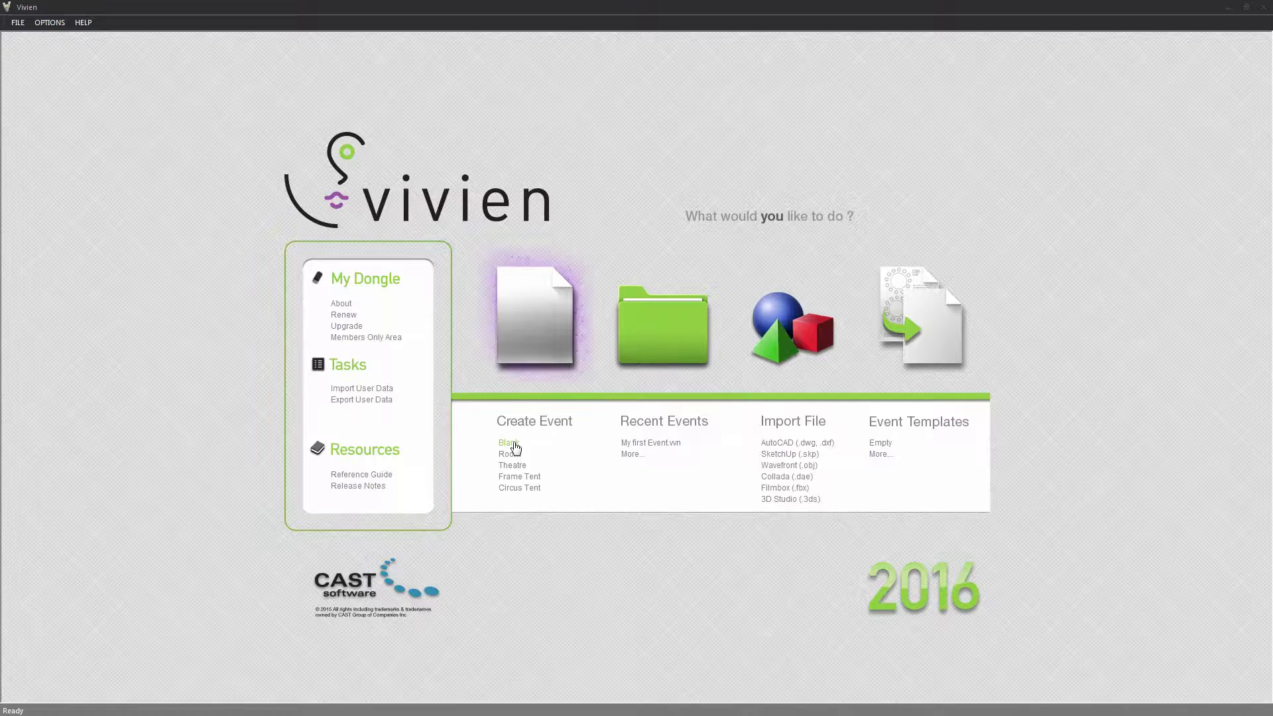
Create a blank event and insert a room venue 65' wide and 85' deep in imperial units.
left_click(508, 442)
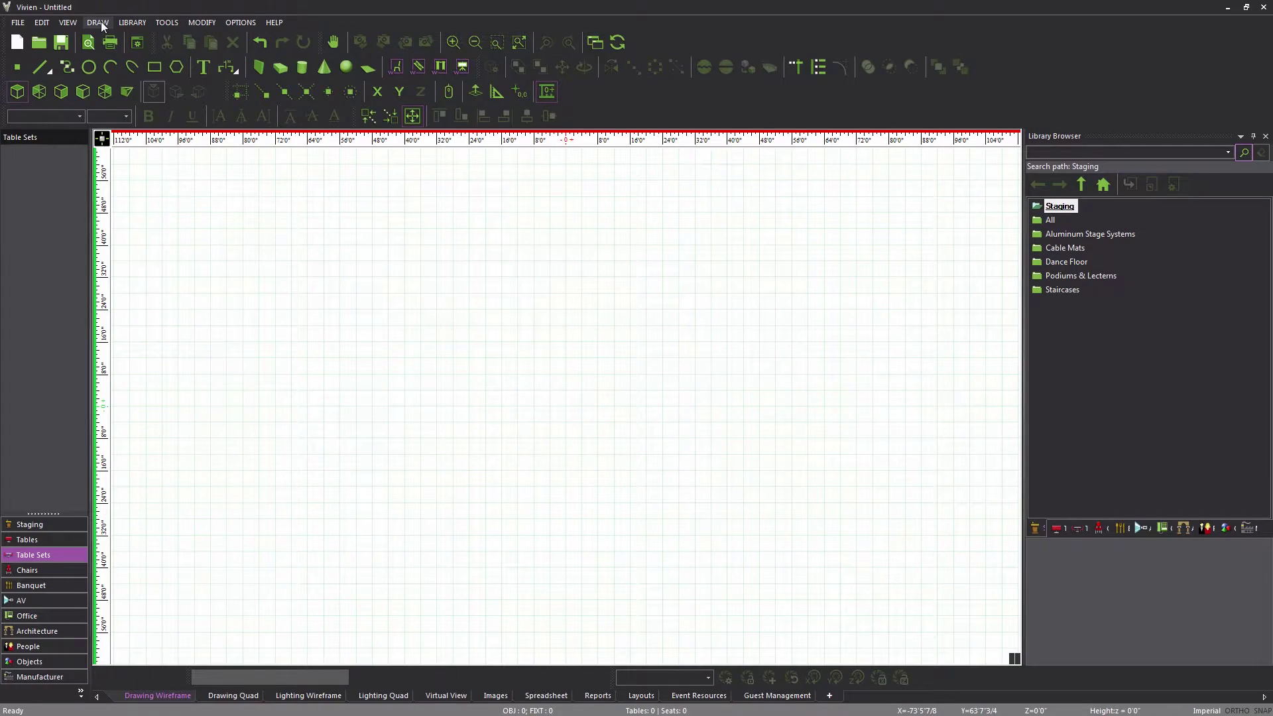
left_click(98, 23)
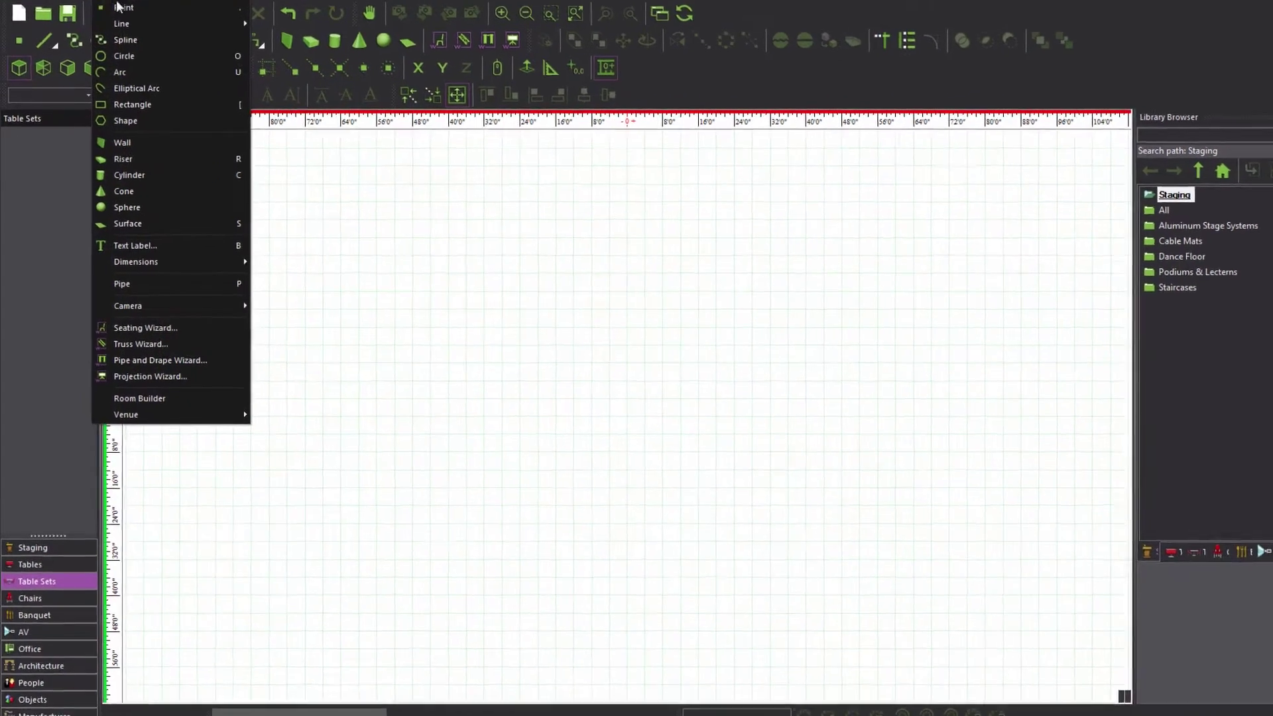
mouse_move(232, 435)
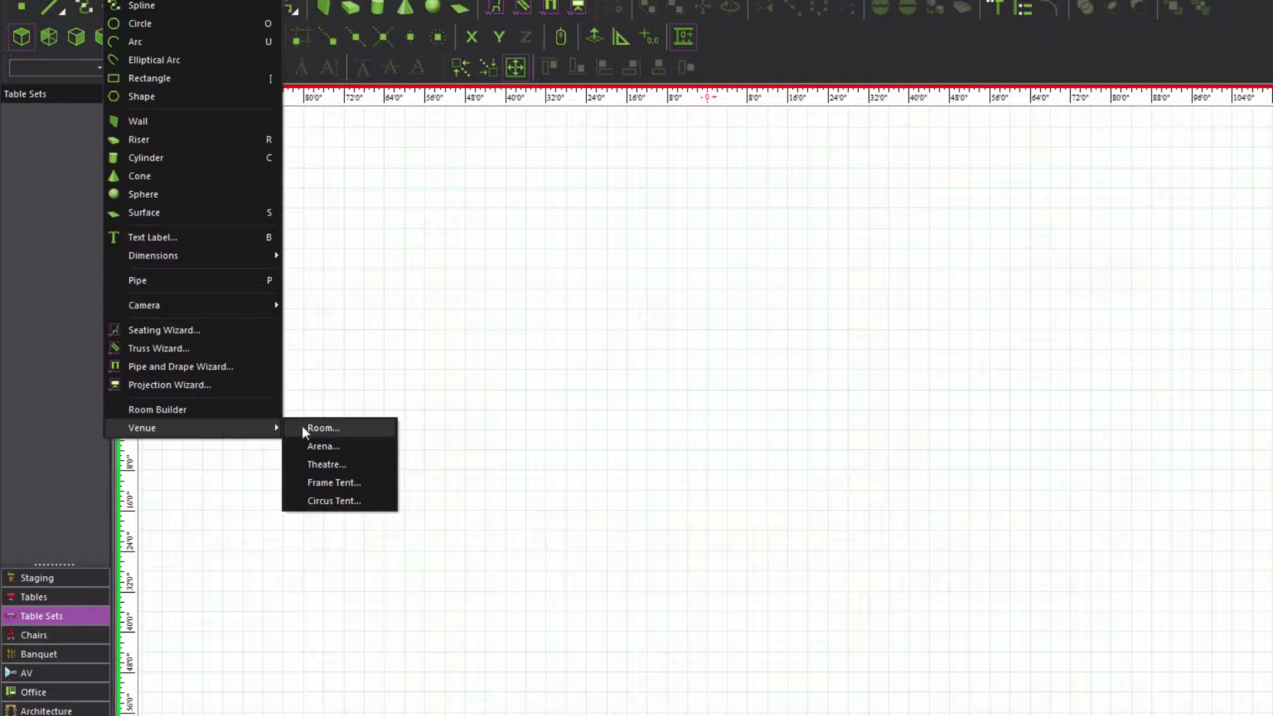
left_click(331, 427)
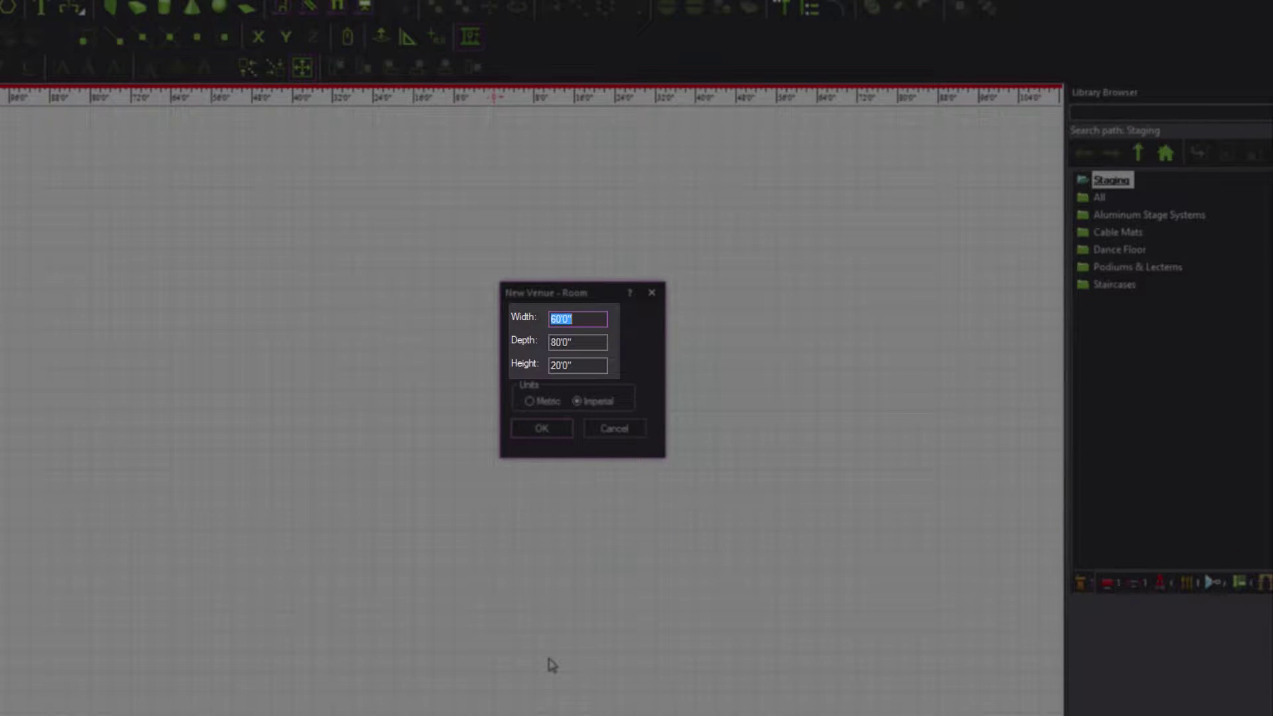
type("65")
key("Tab")
type("85")
key("Tab")
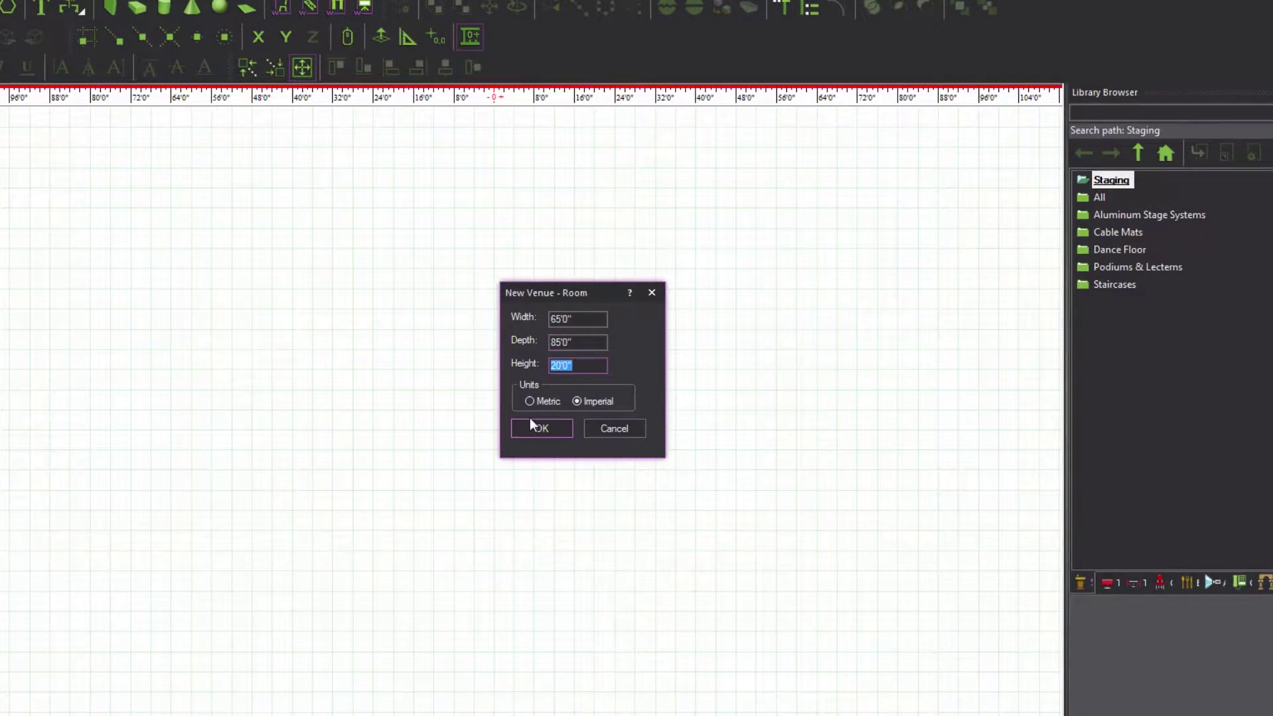
left_click(534, 428)
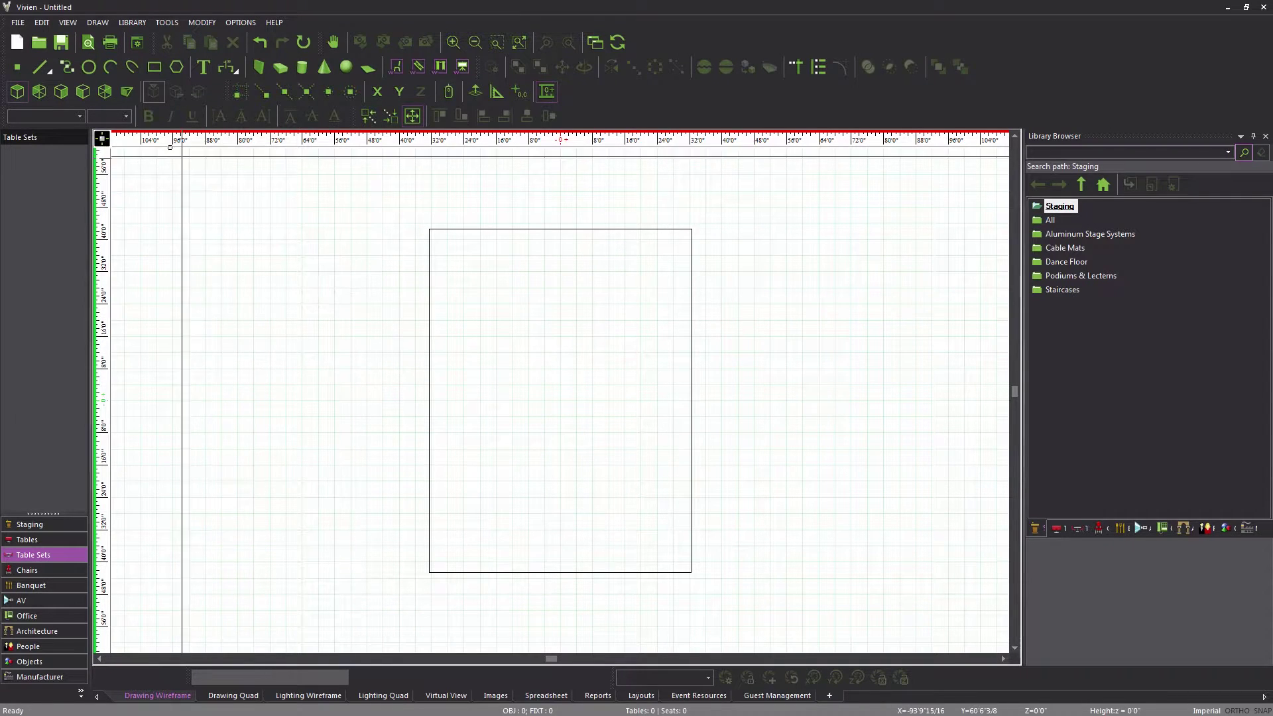
Inspect the room in isometric, back and plan views and in the Virtual View, ending in the Drawing Wireframe.
left_click(125, 93)
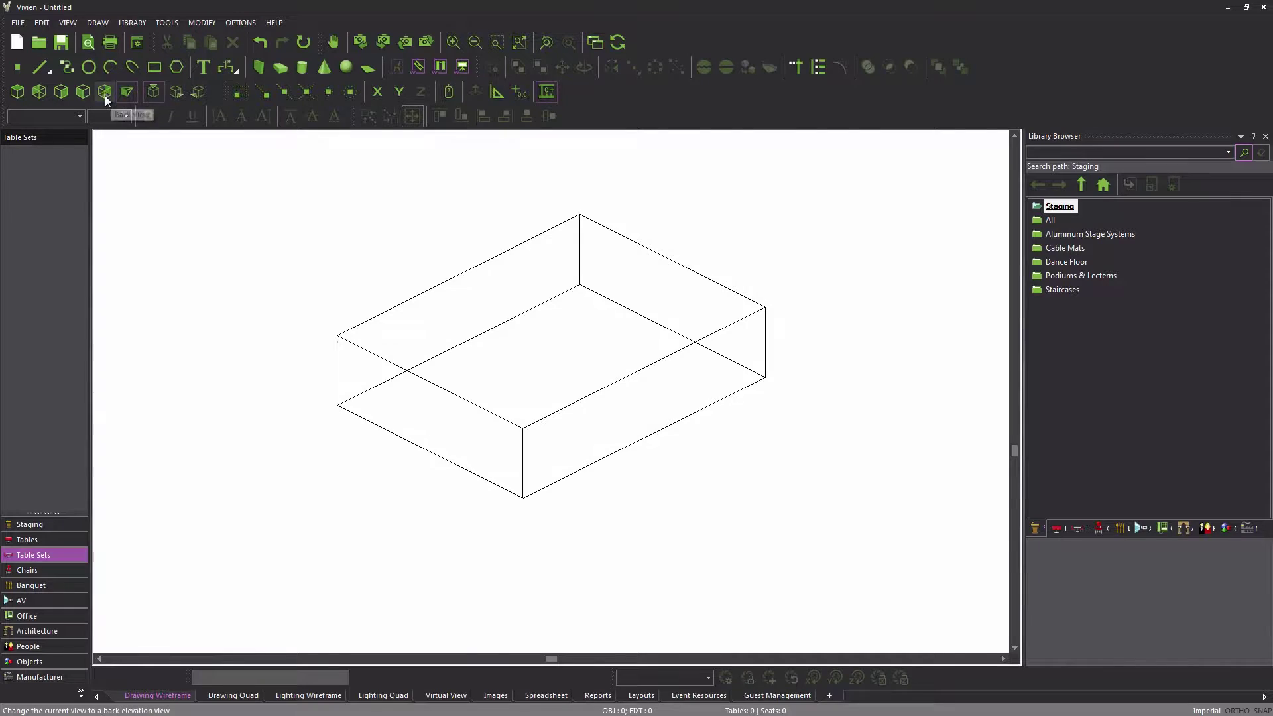
left_click(105, 96)
left_click(16, 91)
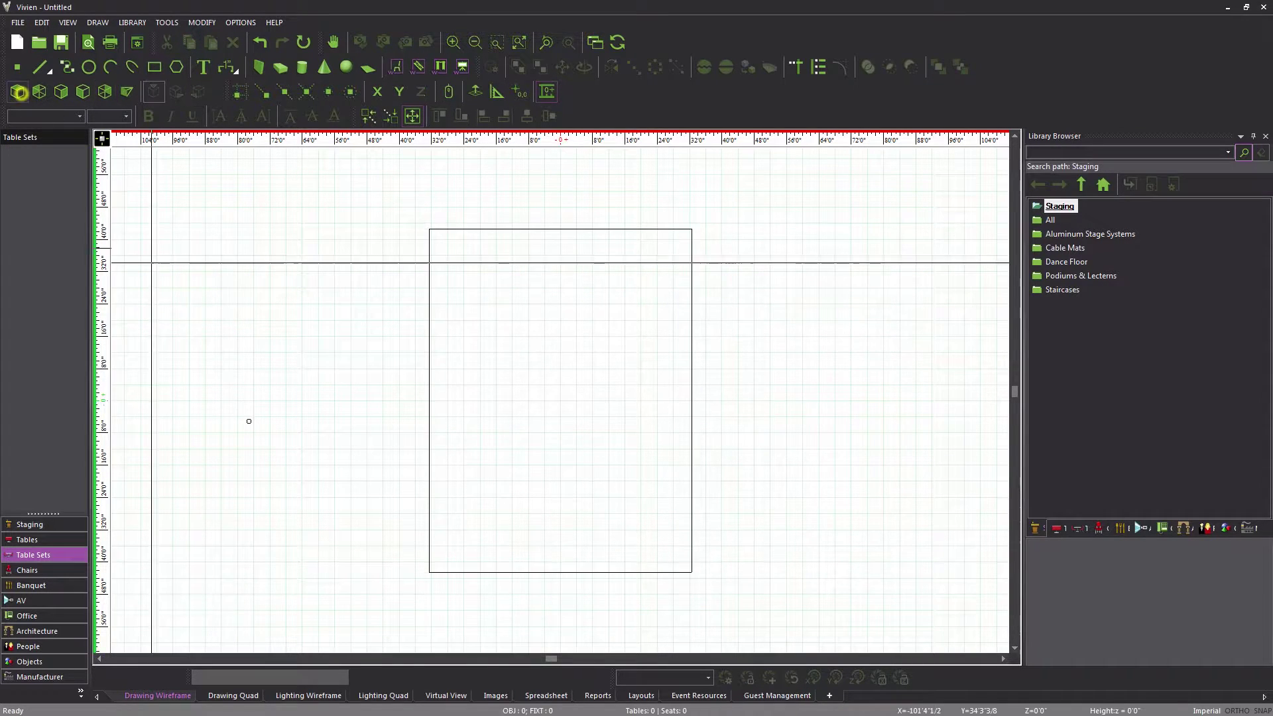
left_click(458, 696)
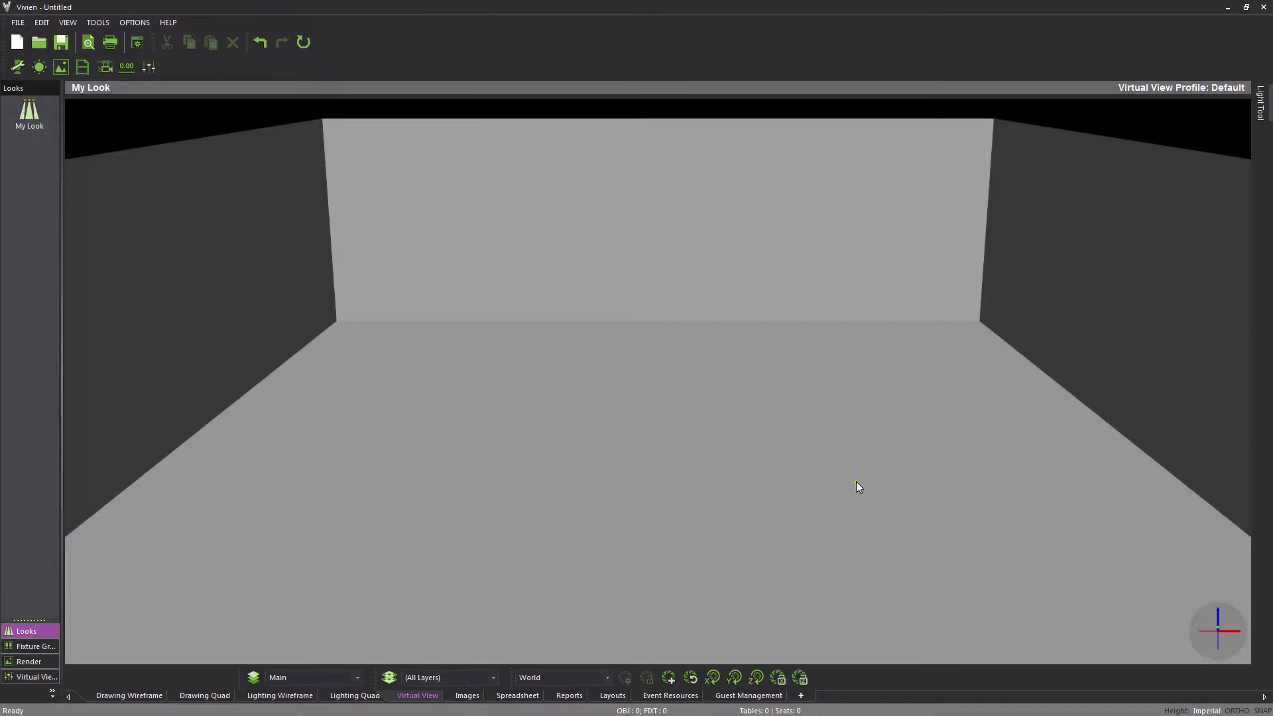
mouse_move(857, 482)
left_mouse_down()
mouse_move(412, 417)
mouse_move(791, 433)
mouse_move(751, 448)
left_mouse_up()
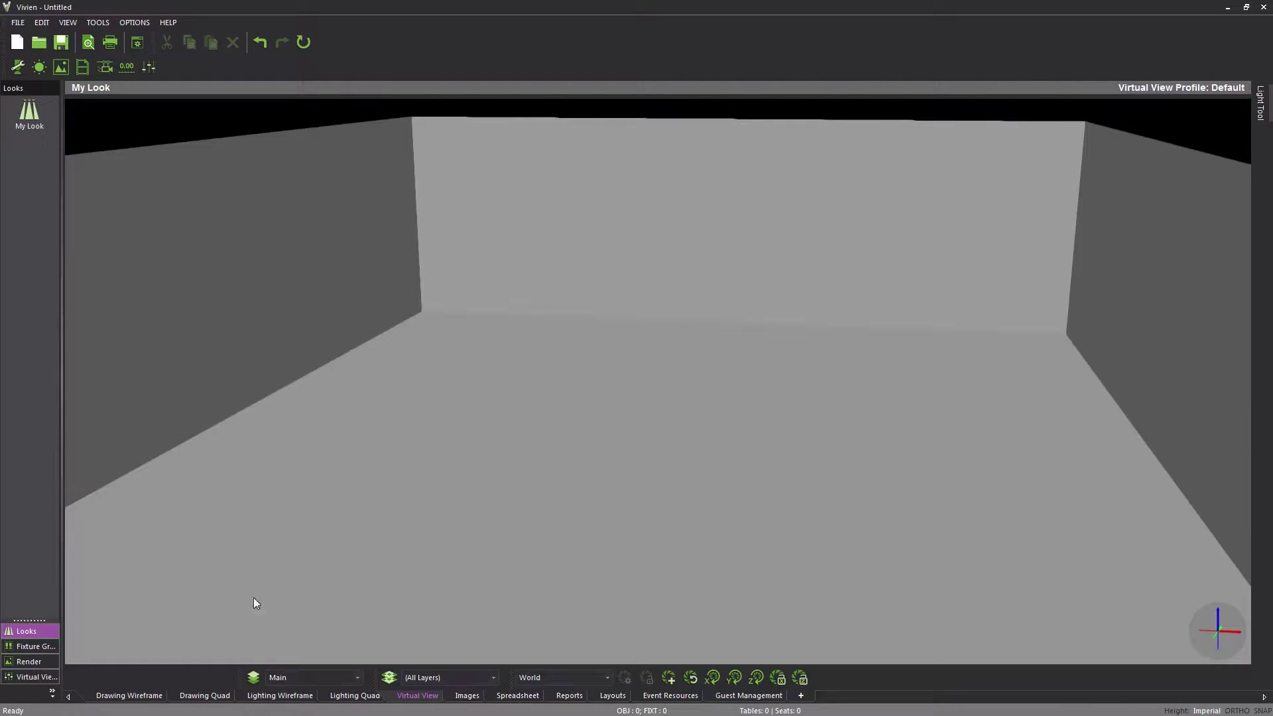
left_click(141, 696)
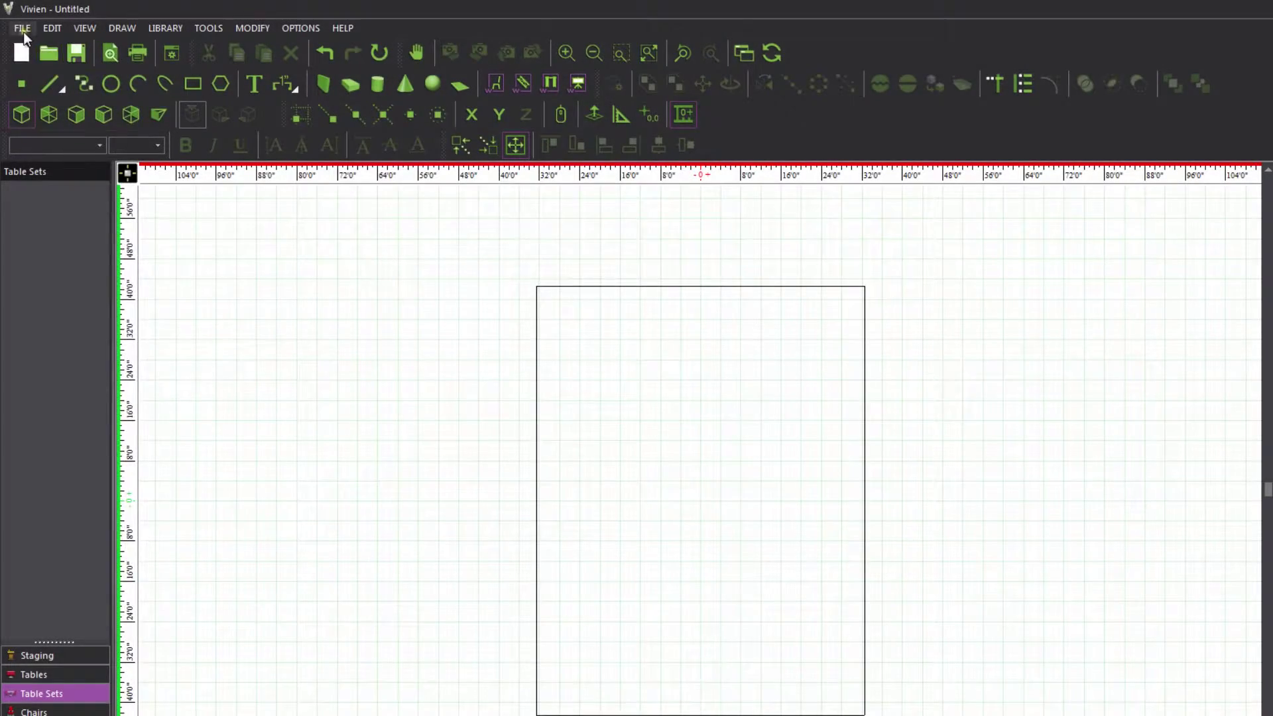
Save the event in the Events folder as a Vivien file named "My event".
left_click(23, 28)
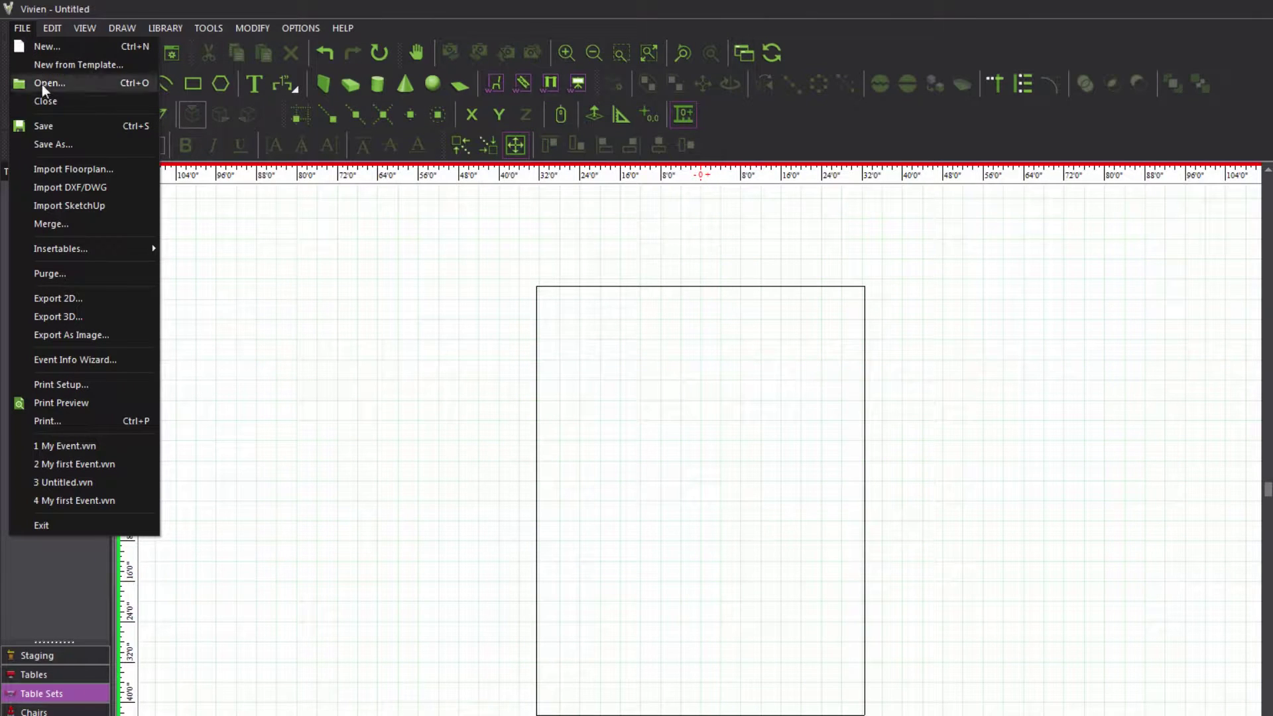
left_click(43, 126)
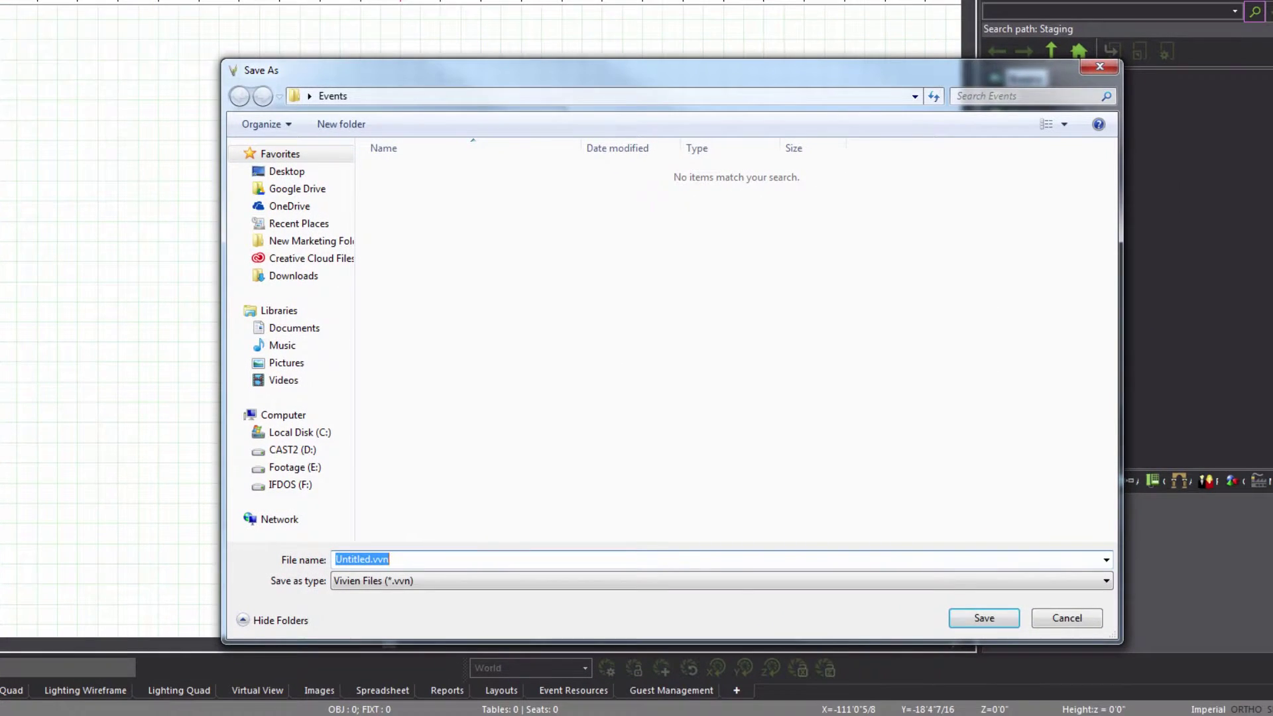
type("My event")
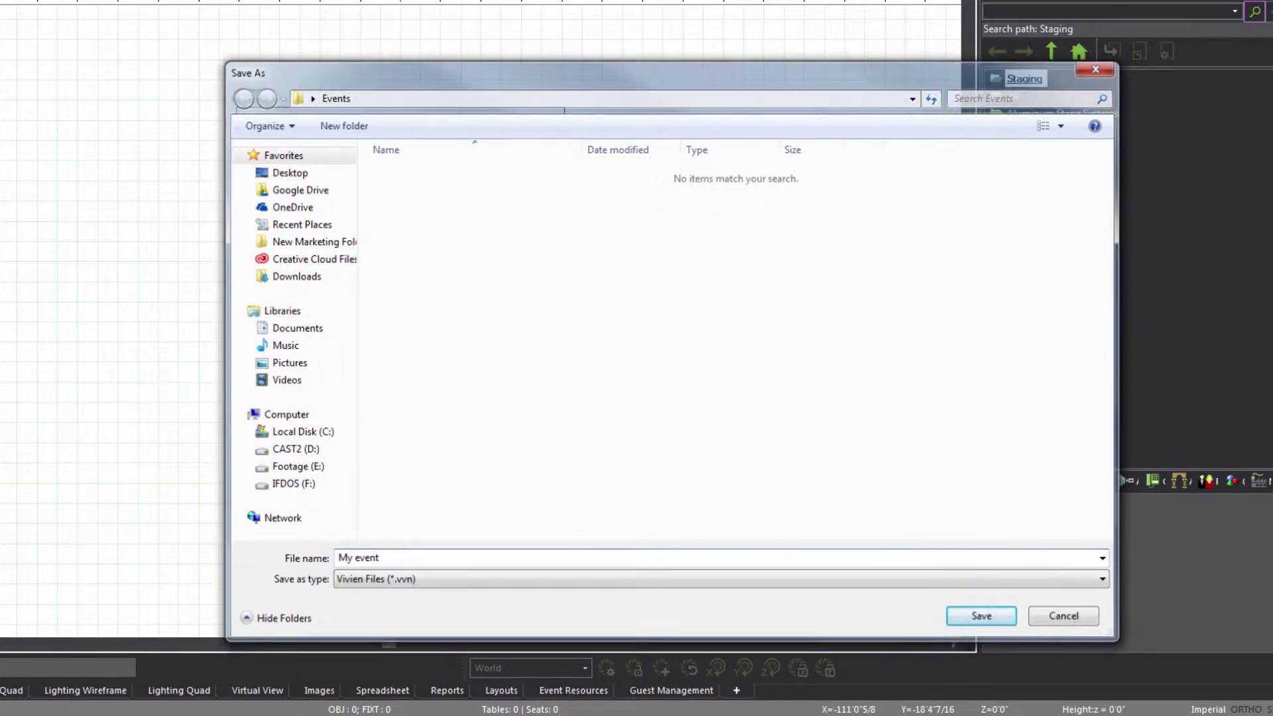
key("Return")
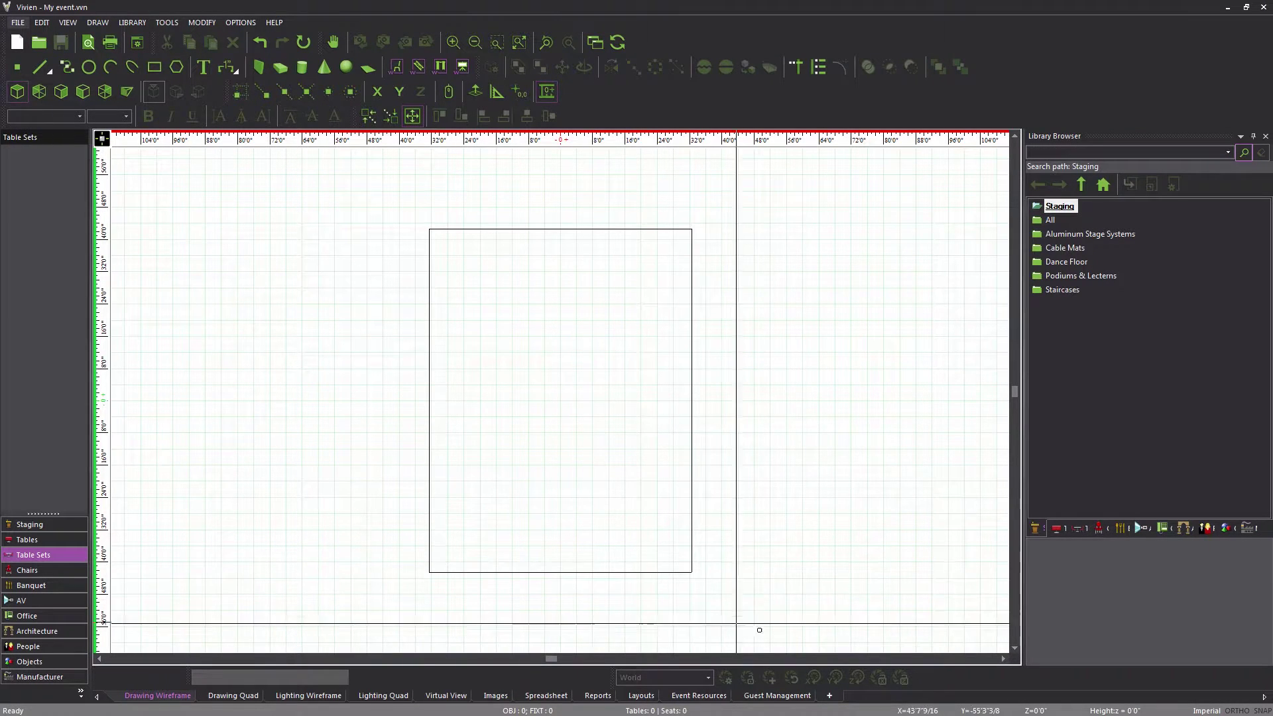
middle_click_drag(889, 641, 891, 629)
key("ctrl+s")
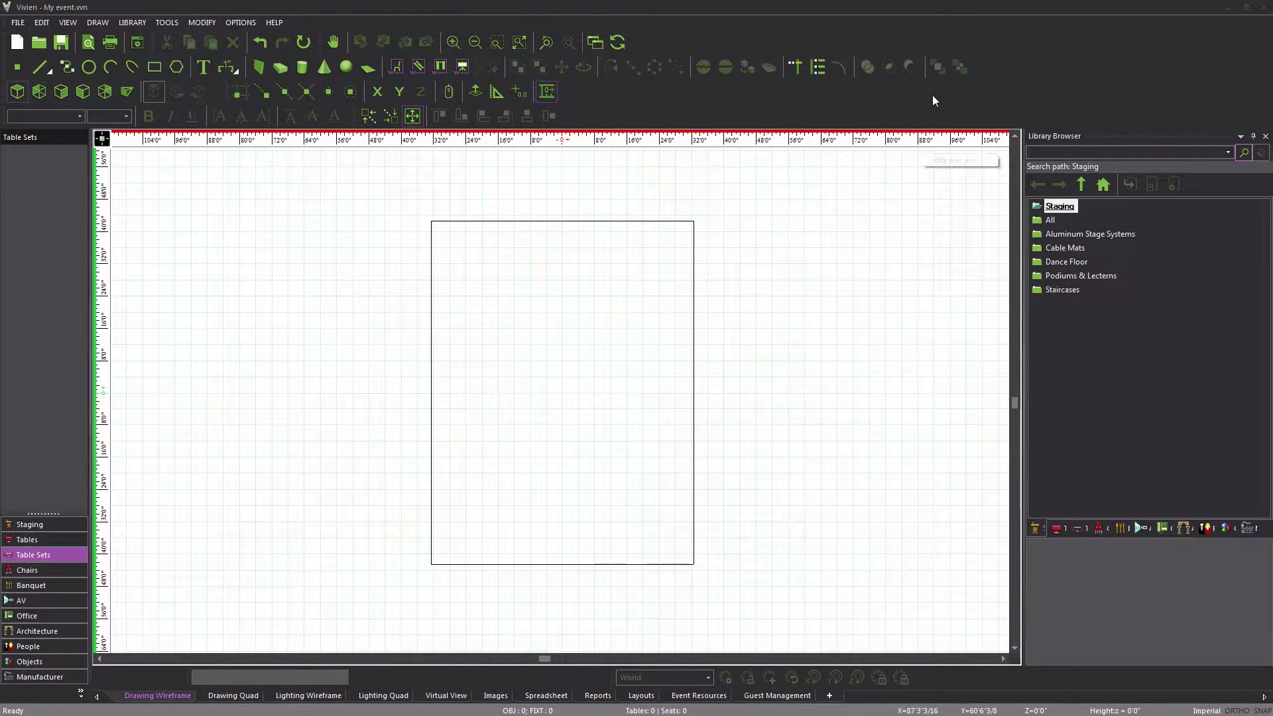
Display the Layer toolbar and dock it with the other toolbars above the drawing.
right_click(932, 93)
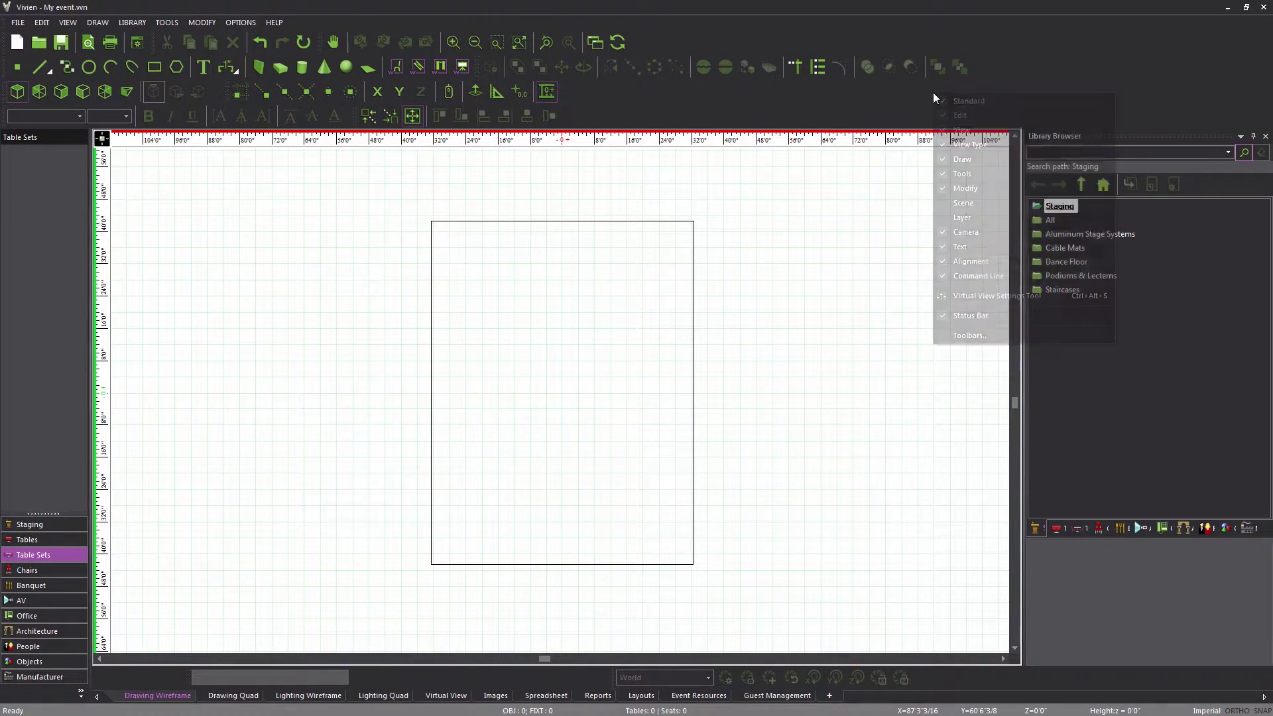
left_click(954, 217)
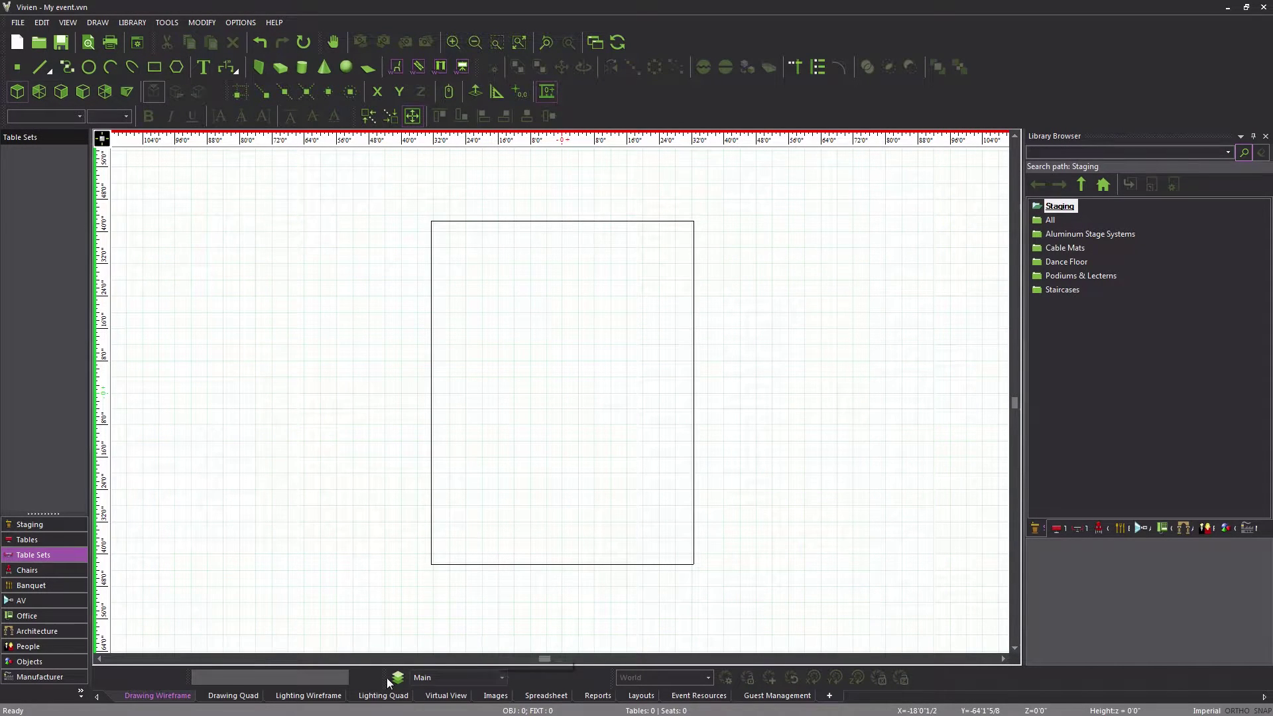
left_click_drag(383, 677, 786, 100)
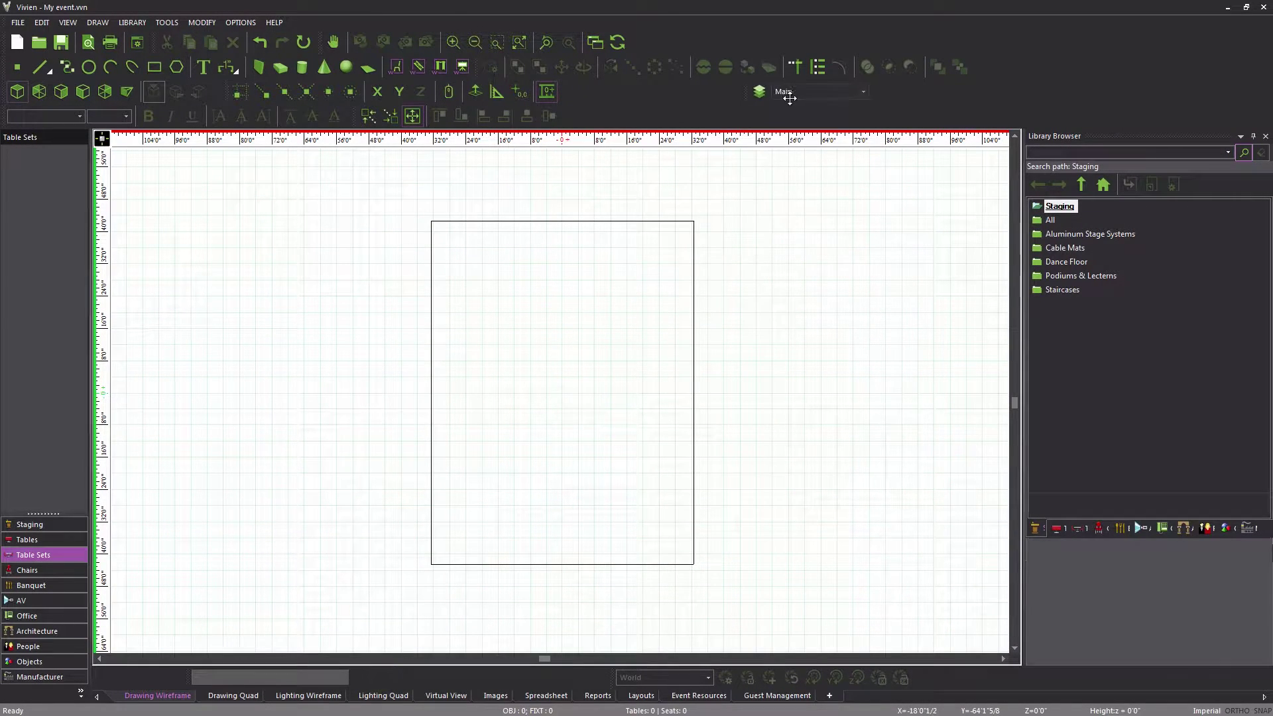
Open the Layer Database in place of the Library Browser and widen it to reveal more columns.
left_click(755, 93)
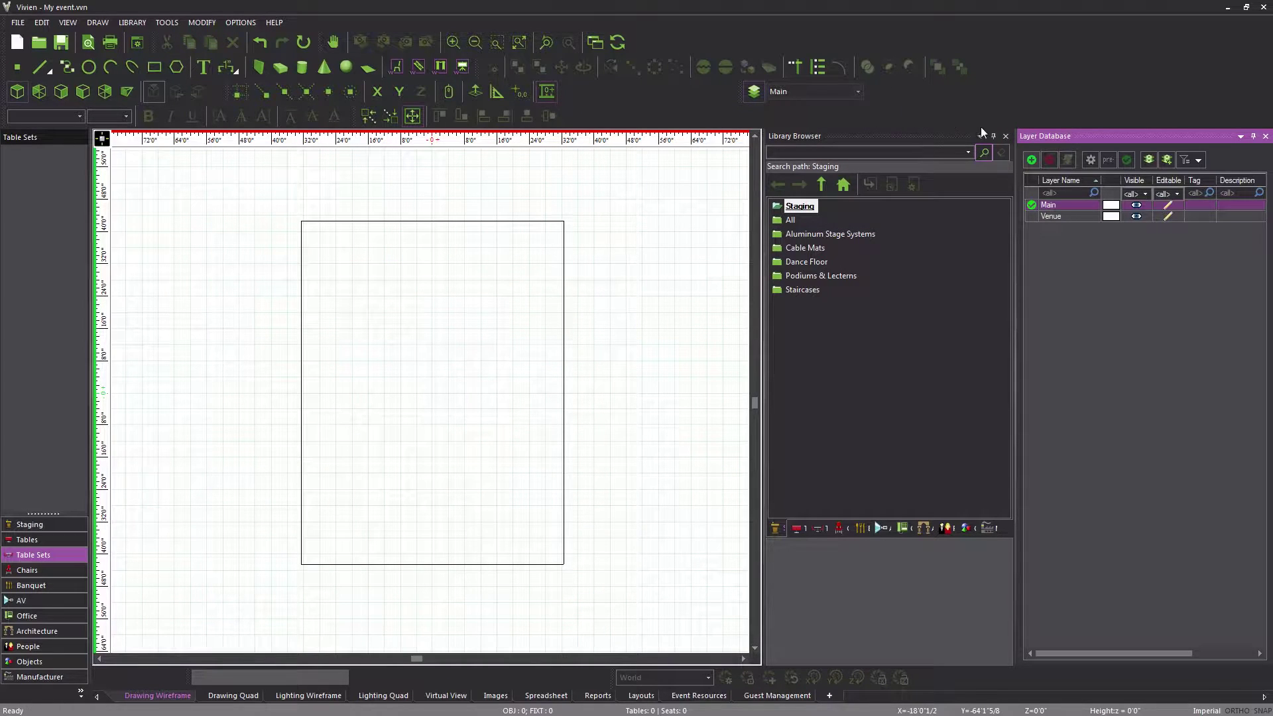
left_click(1005, 136)
left_click_drag(1014, 249, 903, 250)
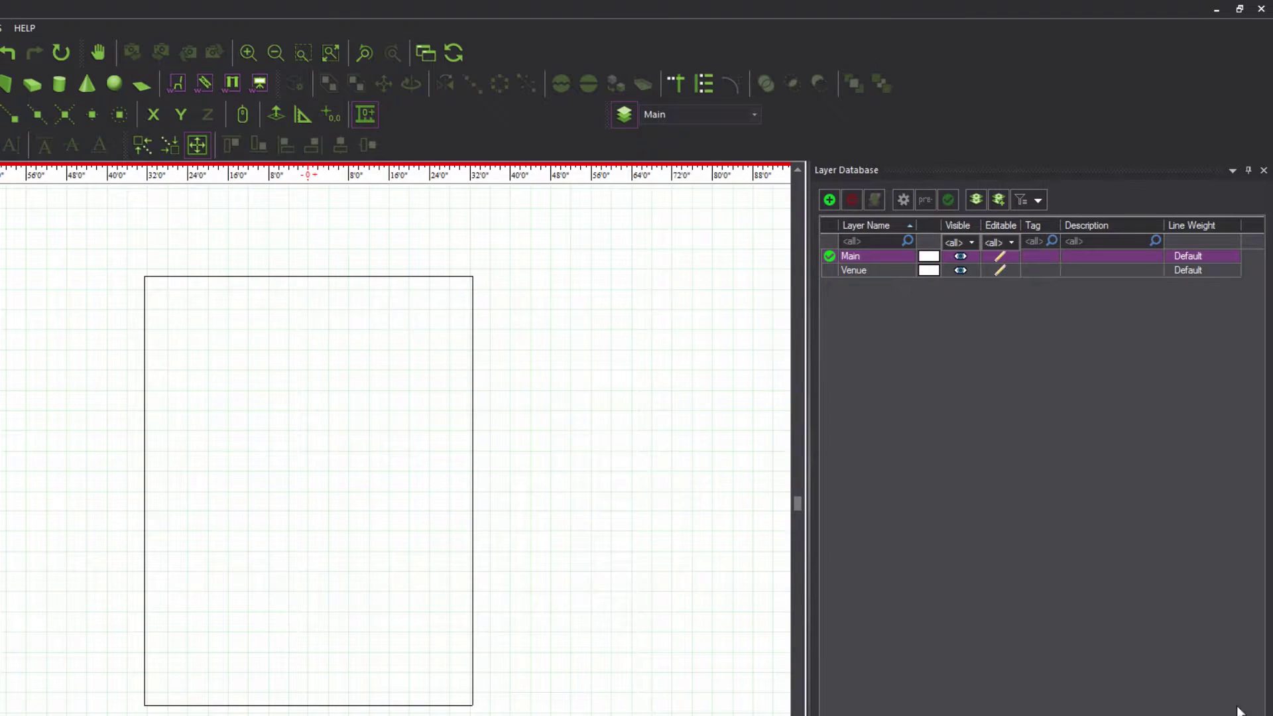
Make Venue the current layer and close the Layer Database.
left_click(864, 270)
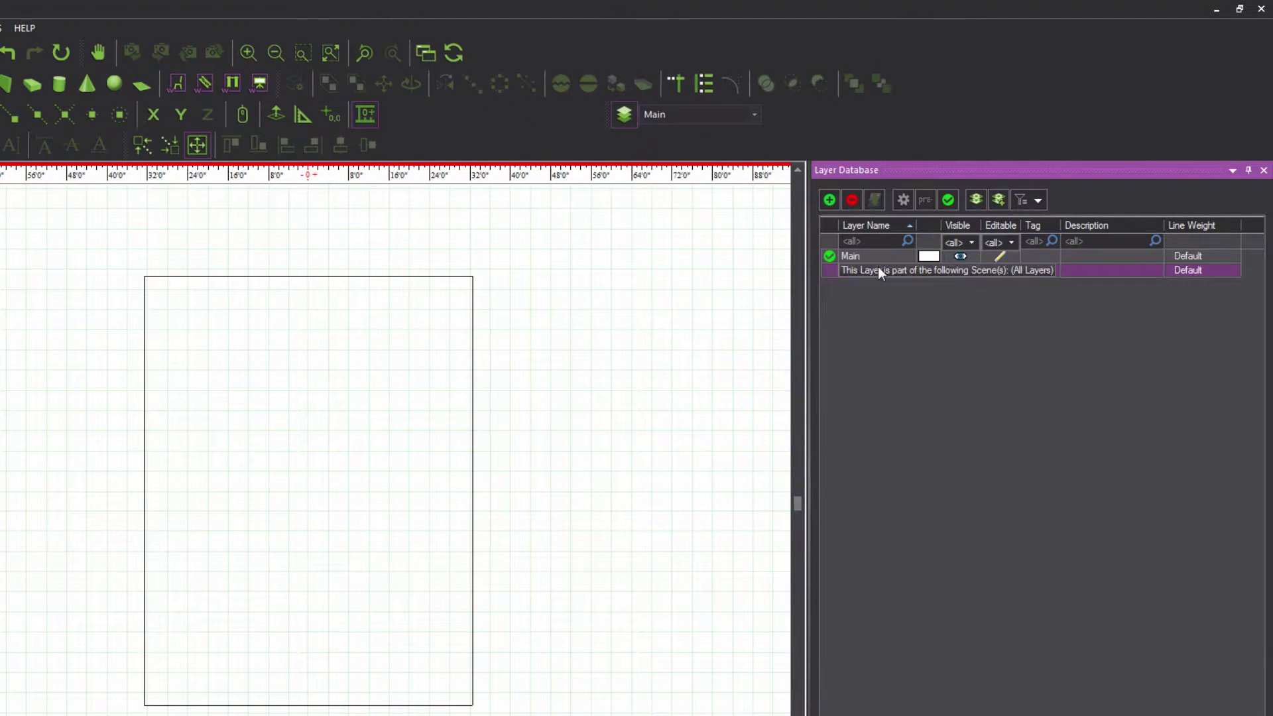
left_click(952, 198)
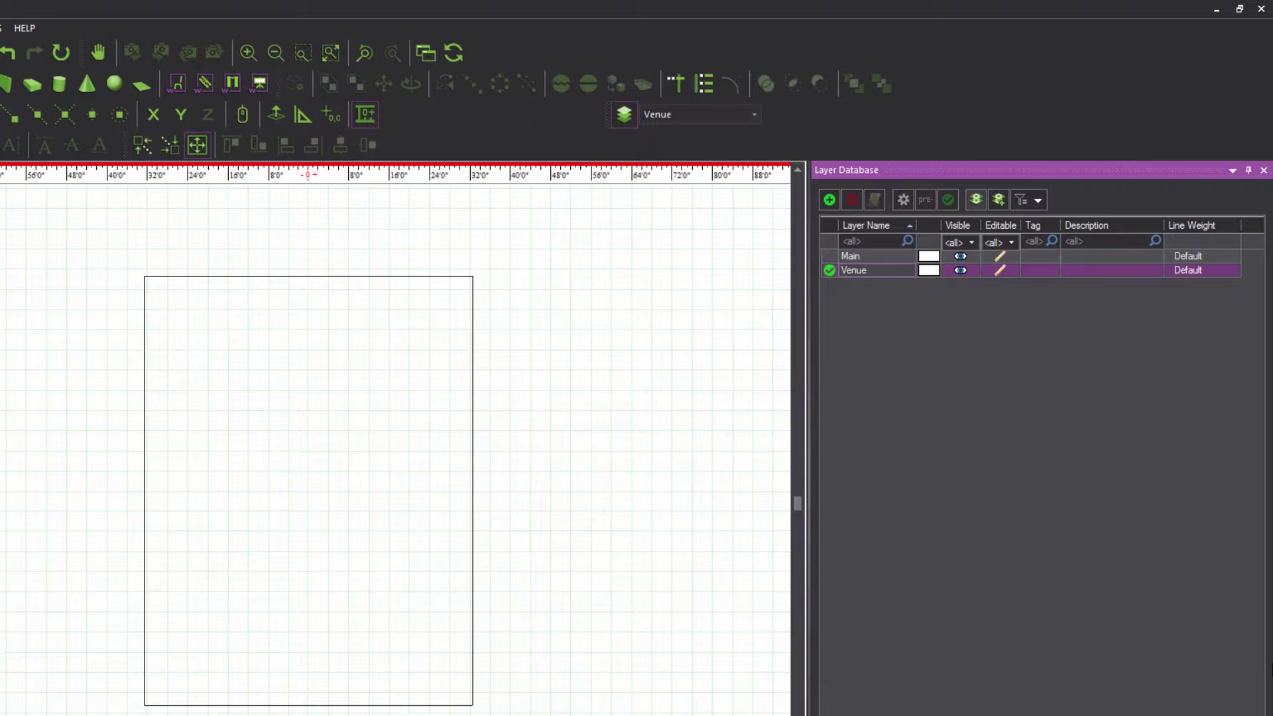
left_click(1263, 170)
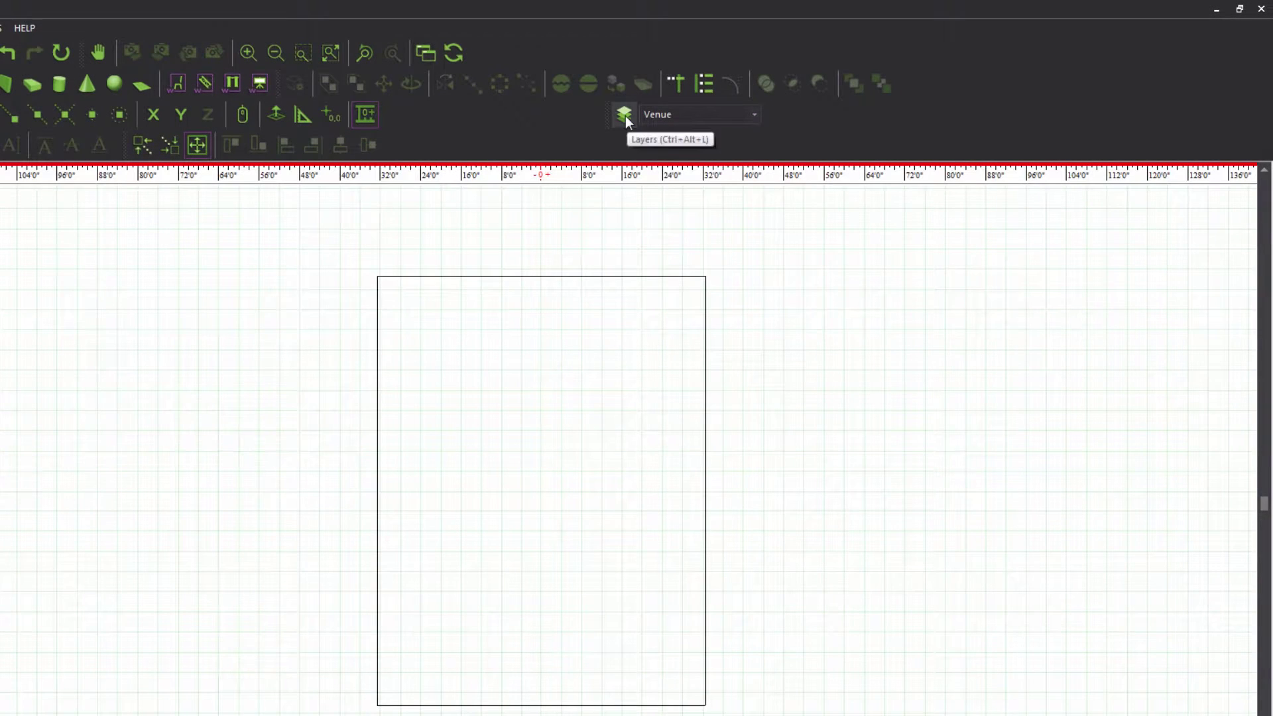
Reopen the Layer Database and add a layer named "Tables" with a blue layer color.
left_click(624, 116)
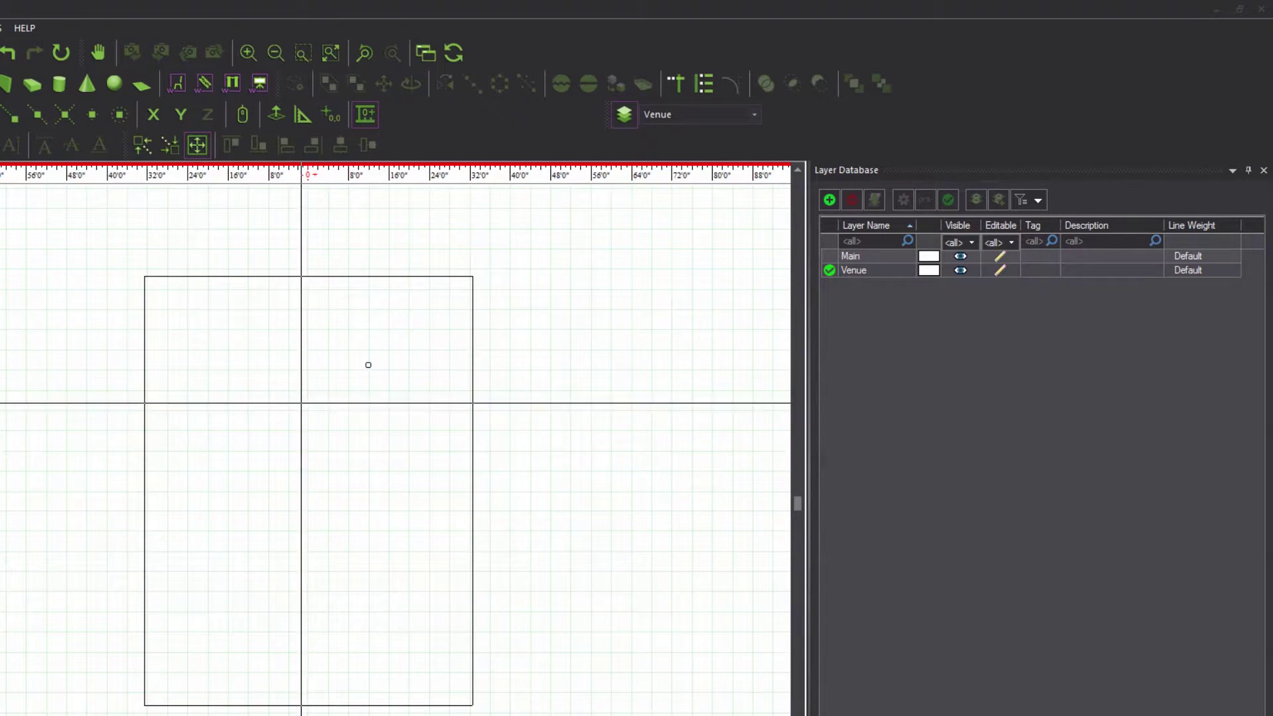
left_click(829, 200)
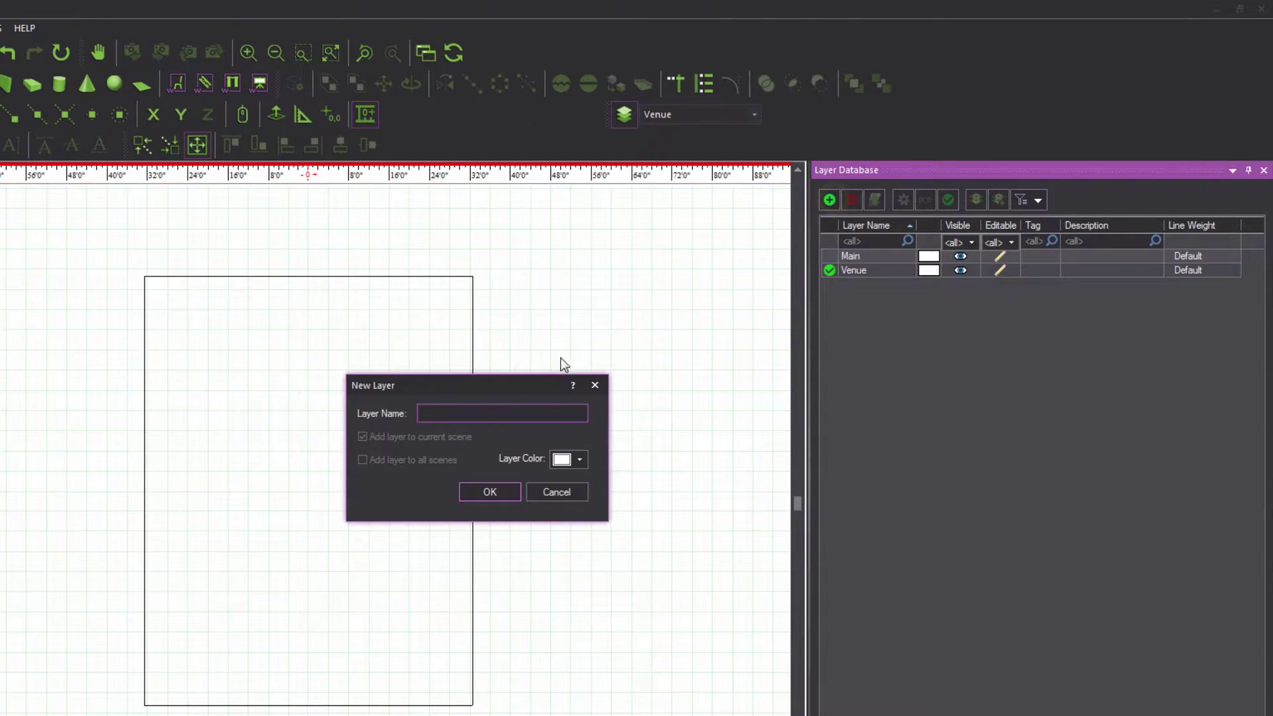
left_click(455, 416)
type("Tables")
left_click(566, 460)
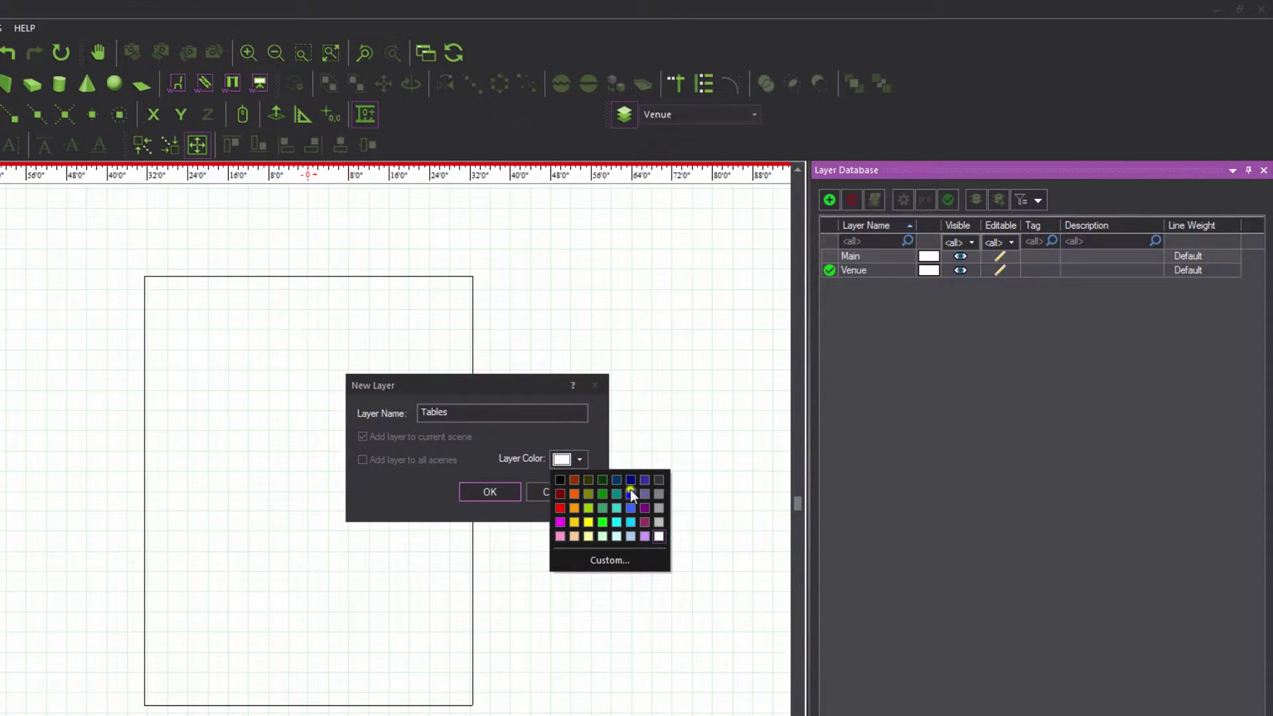
left_click(631, 490)
left_click(489, 494)
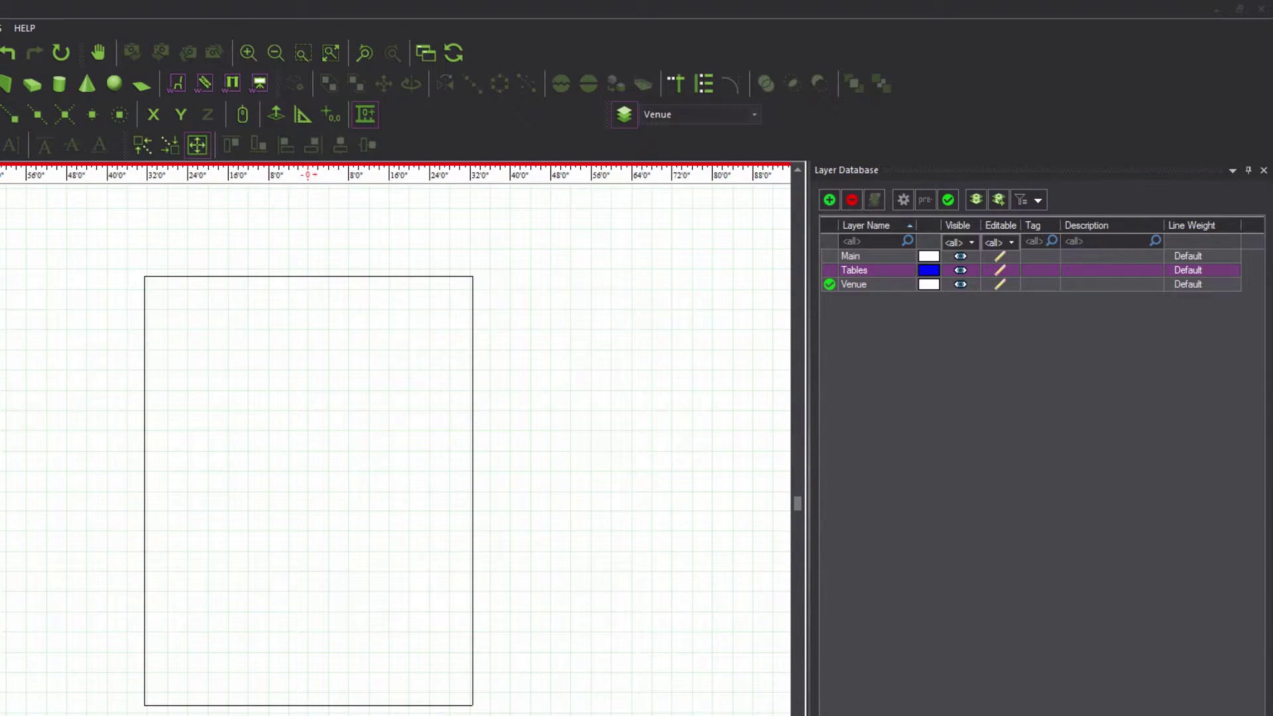
Add a layer named "Stage" with a red layer color.
left_click(829, 200)
left_click(454, 411)
type("S")
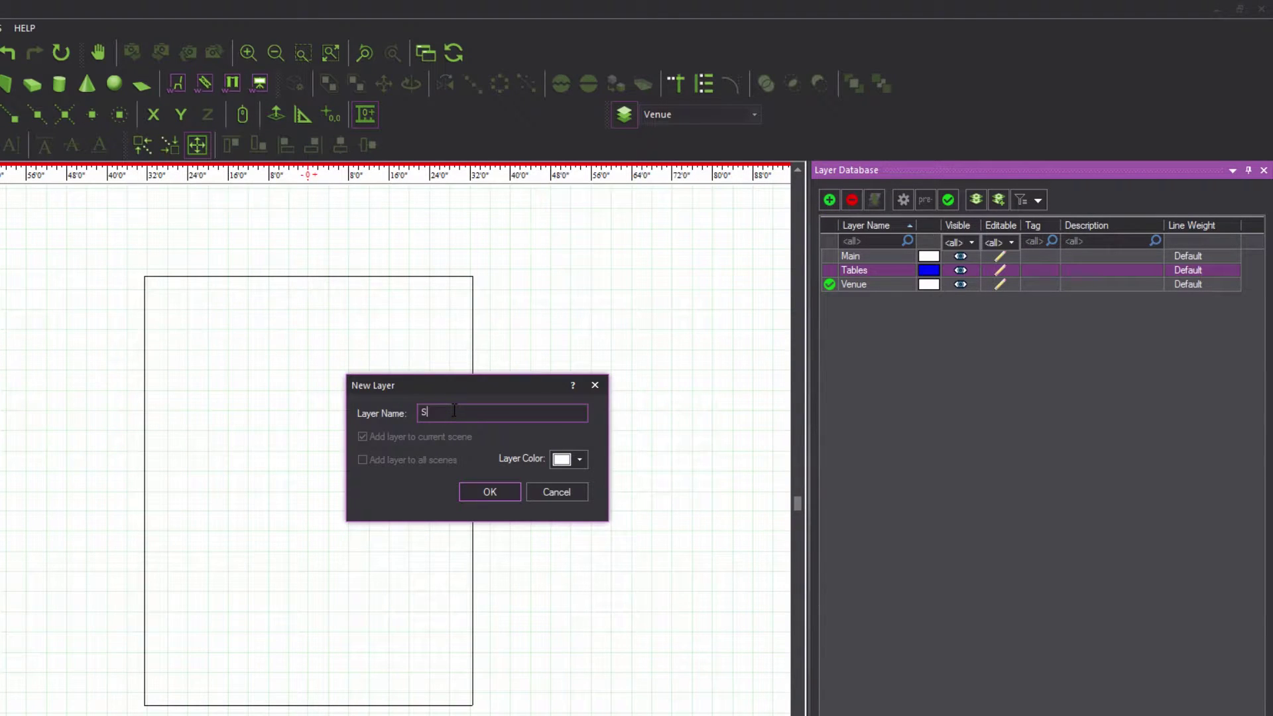
type("tage")
left_click(578, 459)
left_click(560, 507)
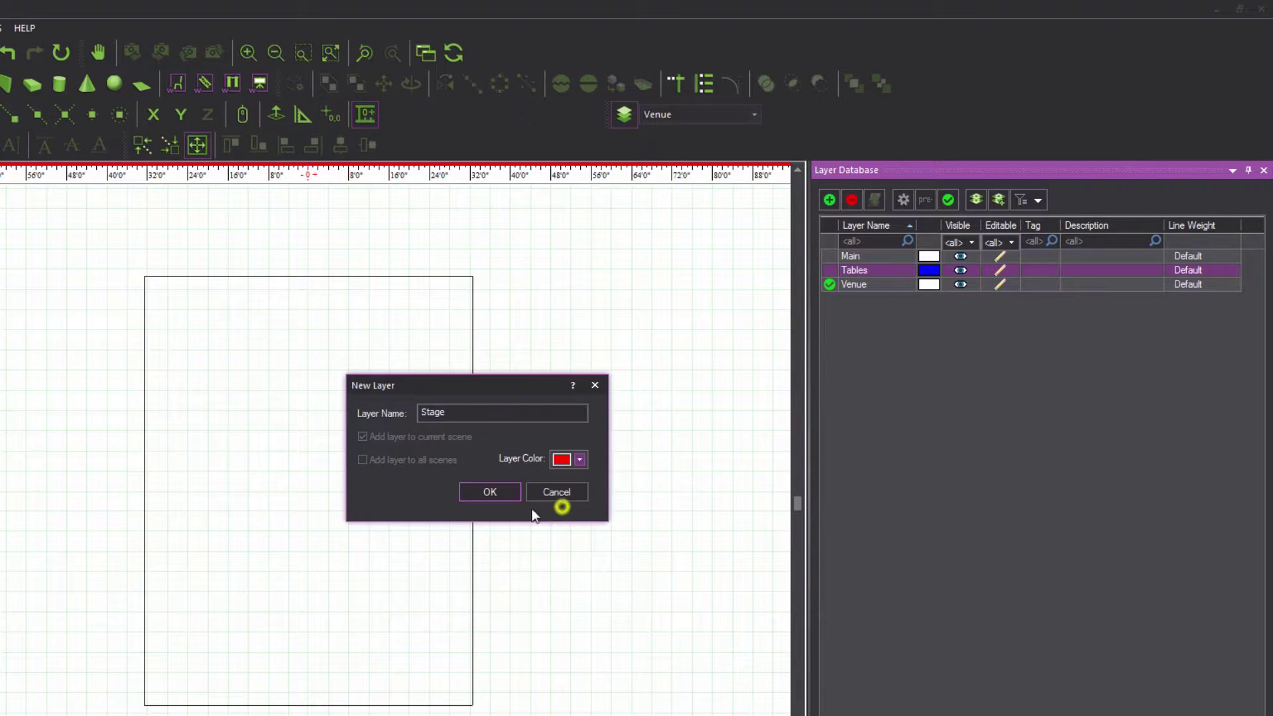
left_click(494, 489)
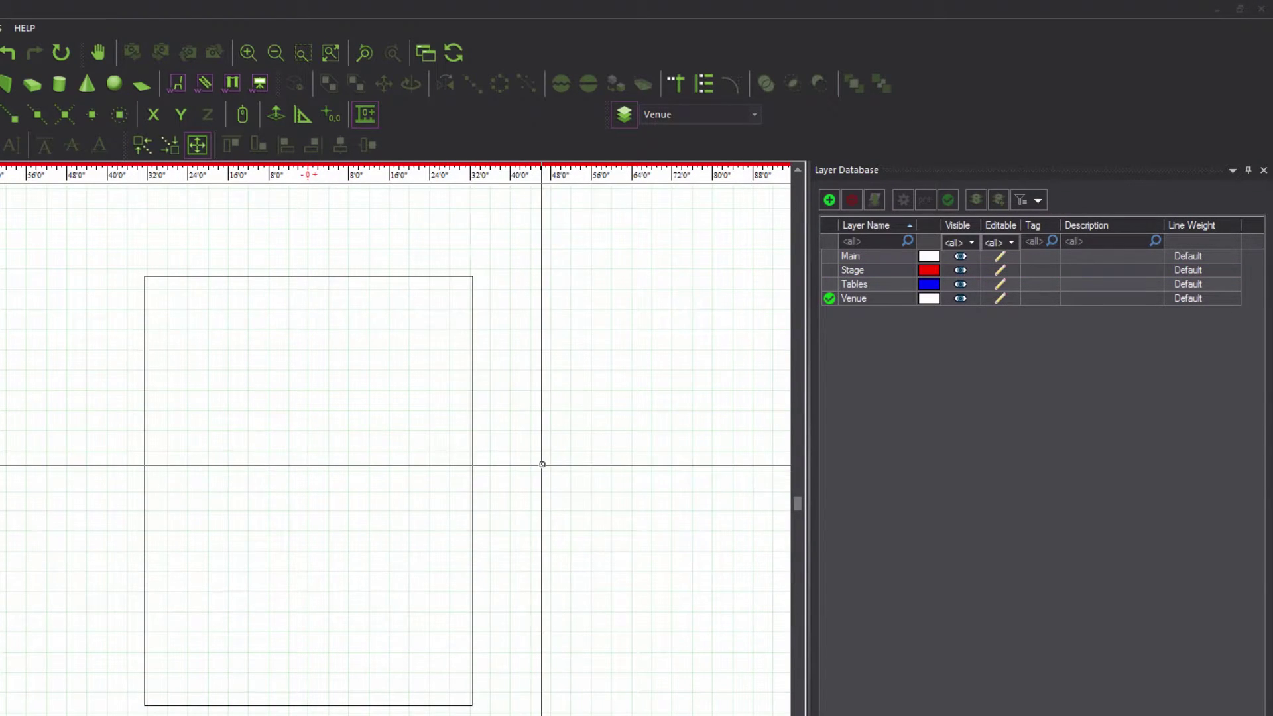
Add a layer named "Pepole" with a magenta layer color.
left_click(829, 199)
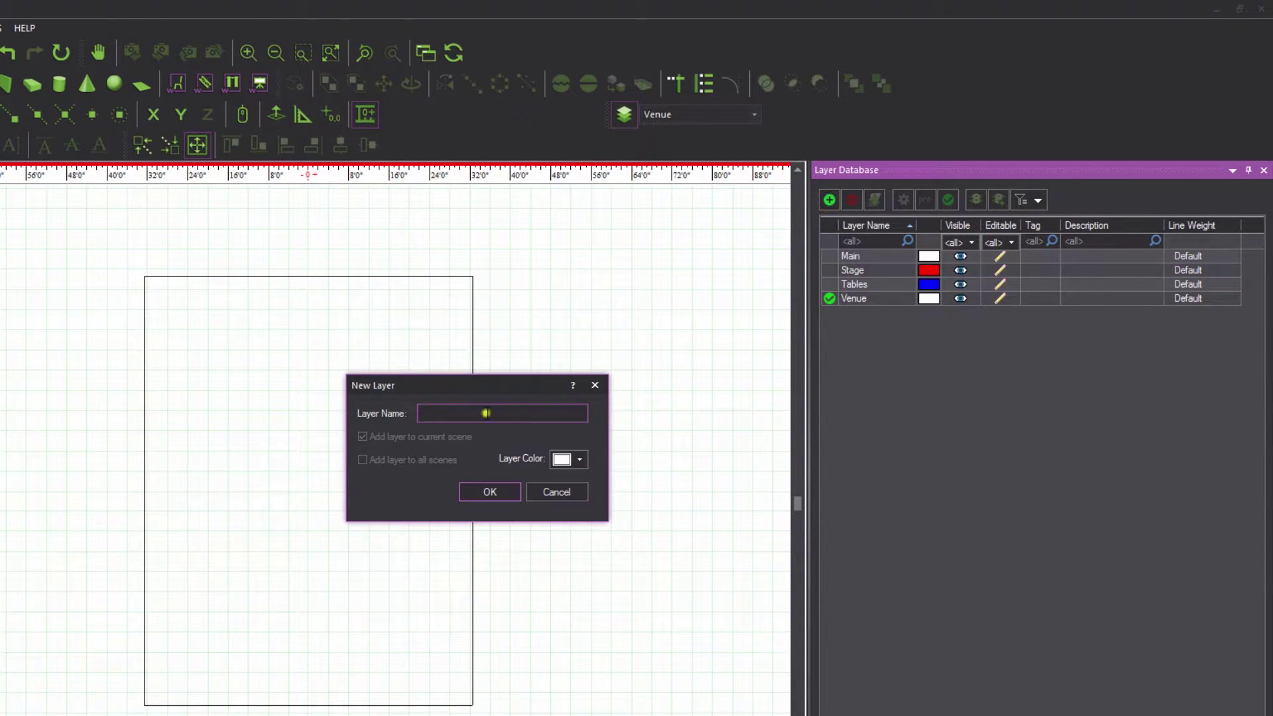
type("Pepole")
left_click(580, 459)
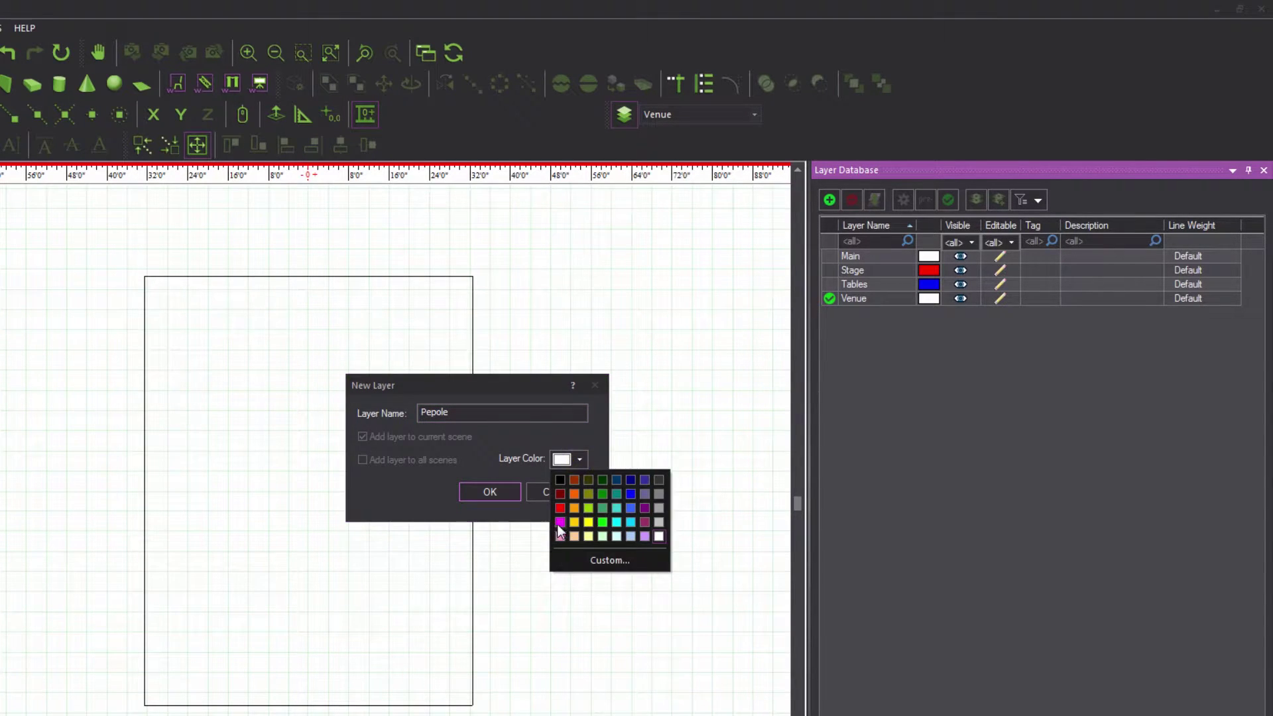
left_click(557, 518)
left_click(476, 491)
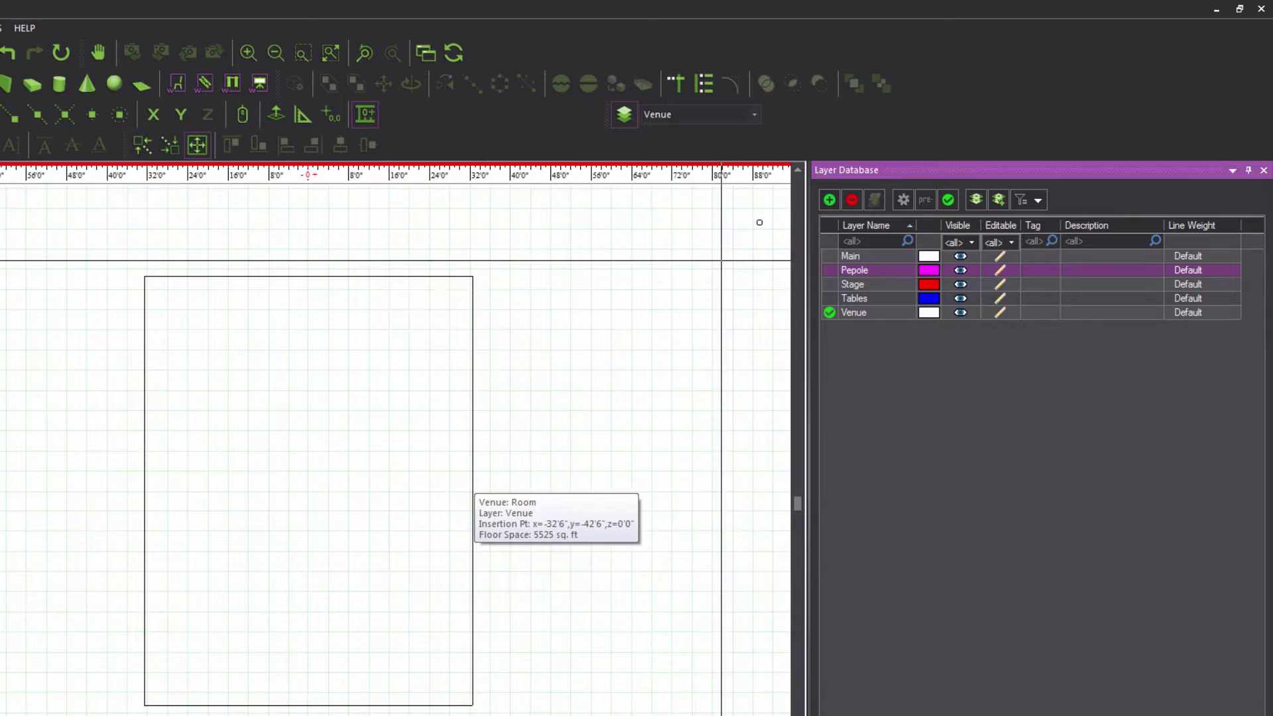
Add a layer named "Misc Items" with the default layer color.
left_click(829, 199)
left_click(461, 414)
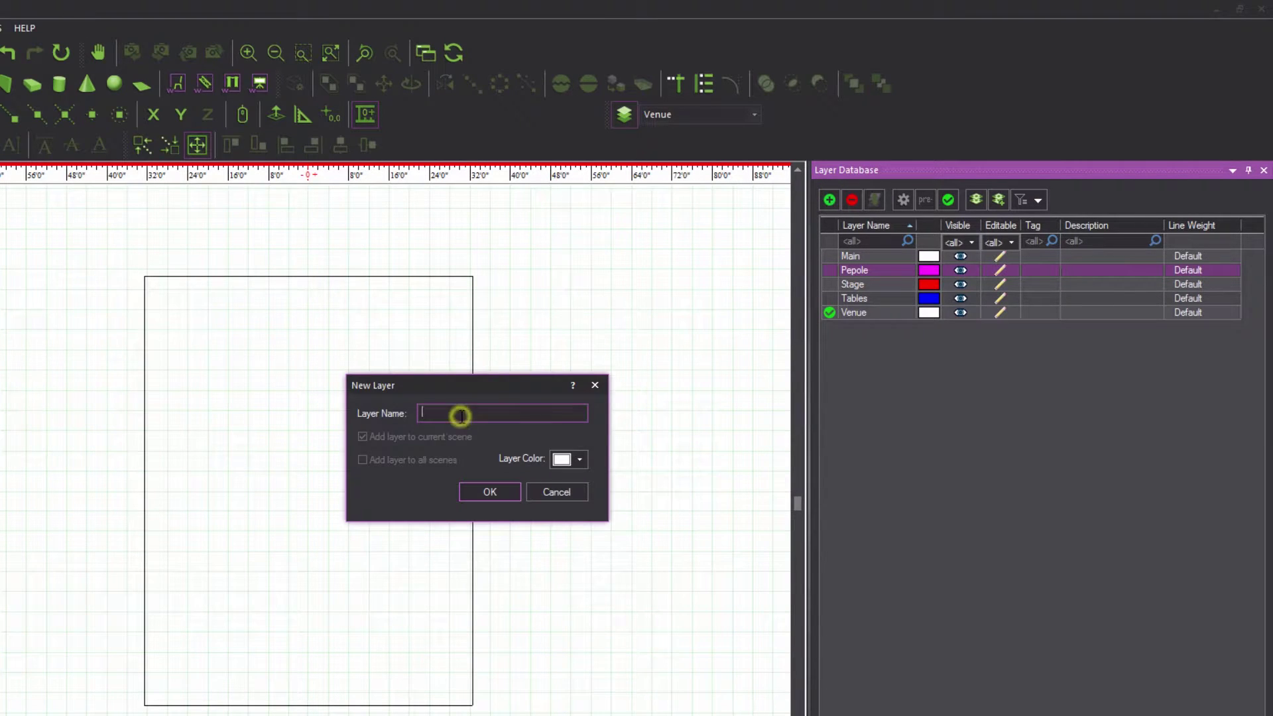
type("Misc Items")
left_click(489, 491)
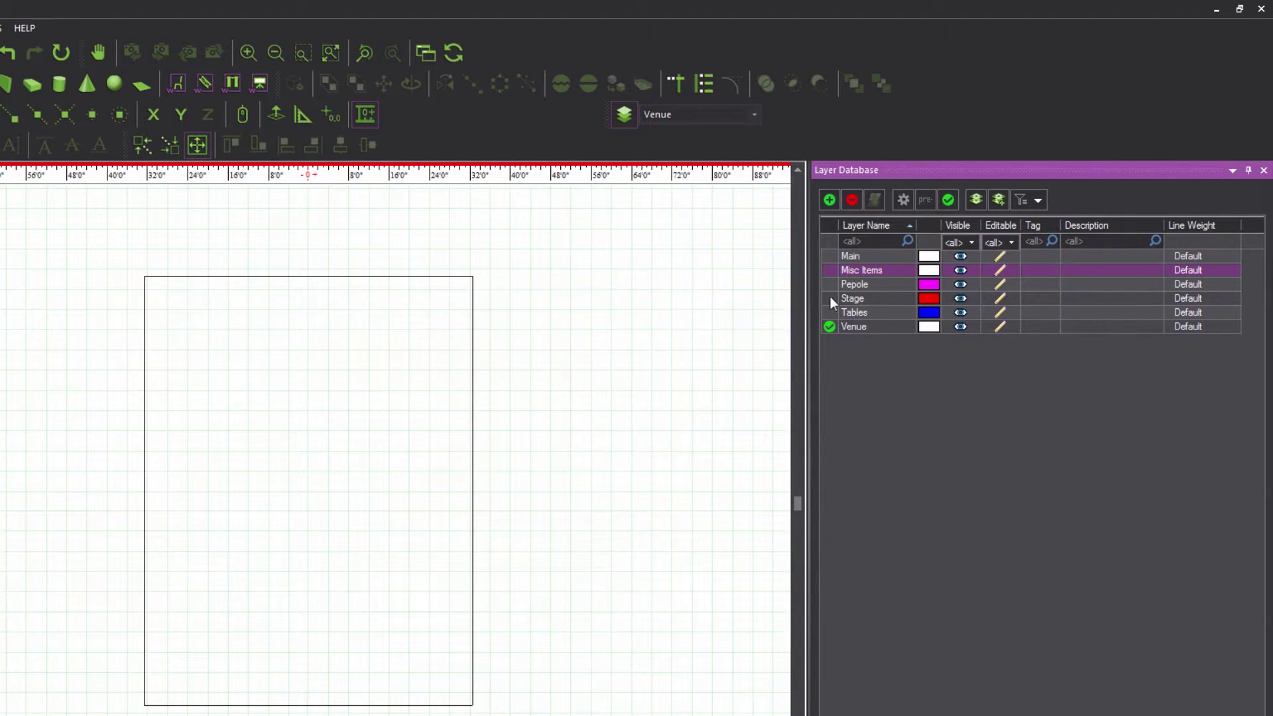
Rename the "Pepole" layer to "People" and change the Misc Items layer color to teal.
left_click(860, 285)
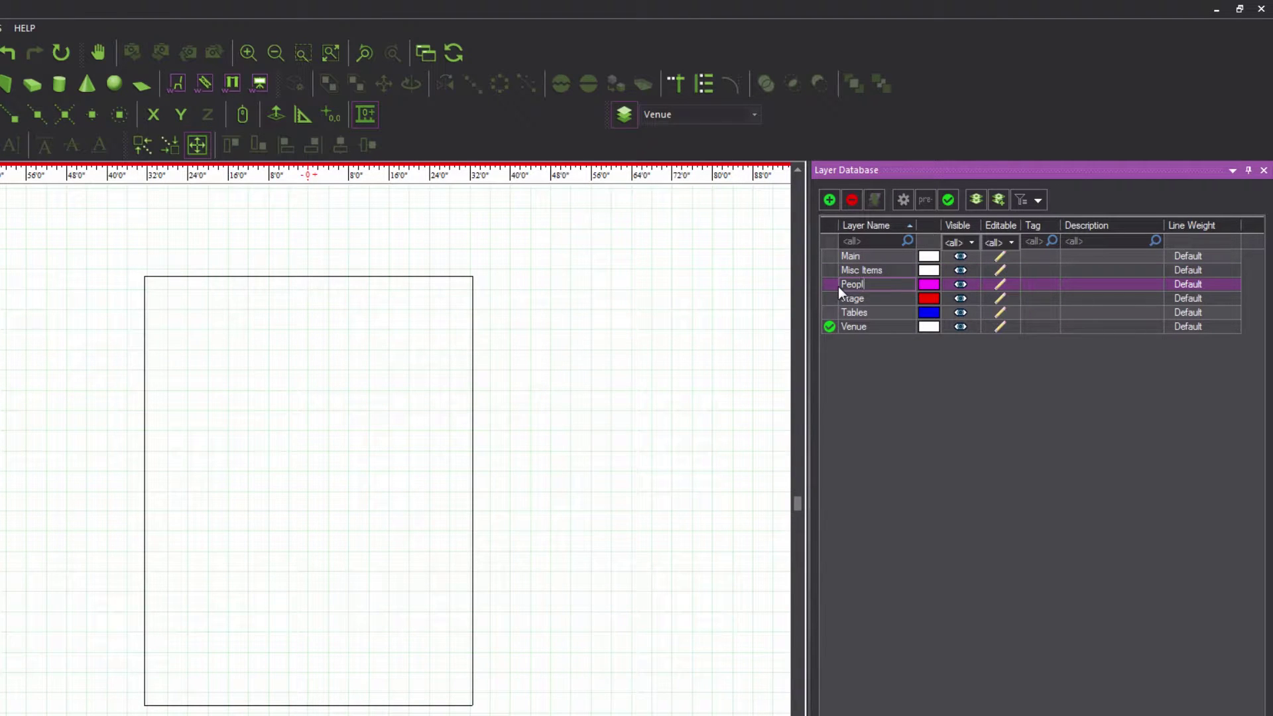
key("Return")
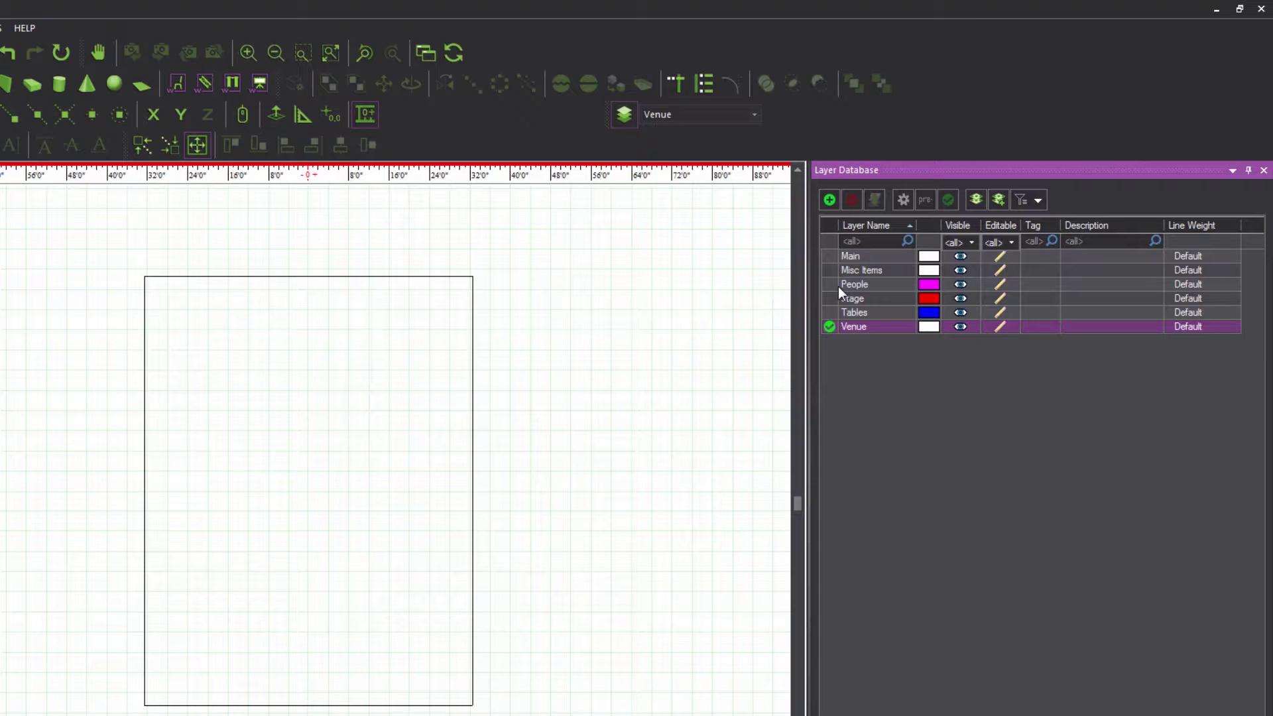
left_click(933, 270)
left_click(935, 271)
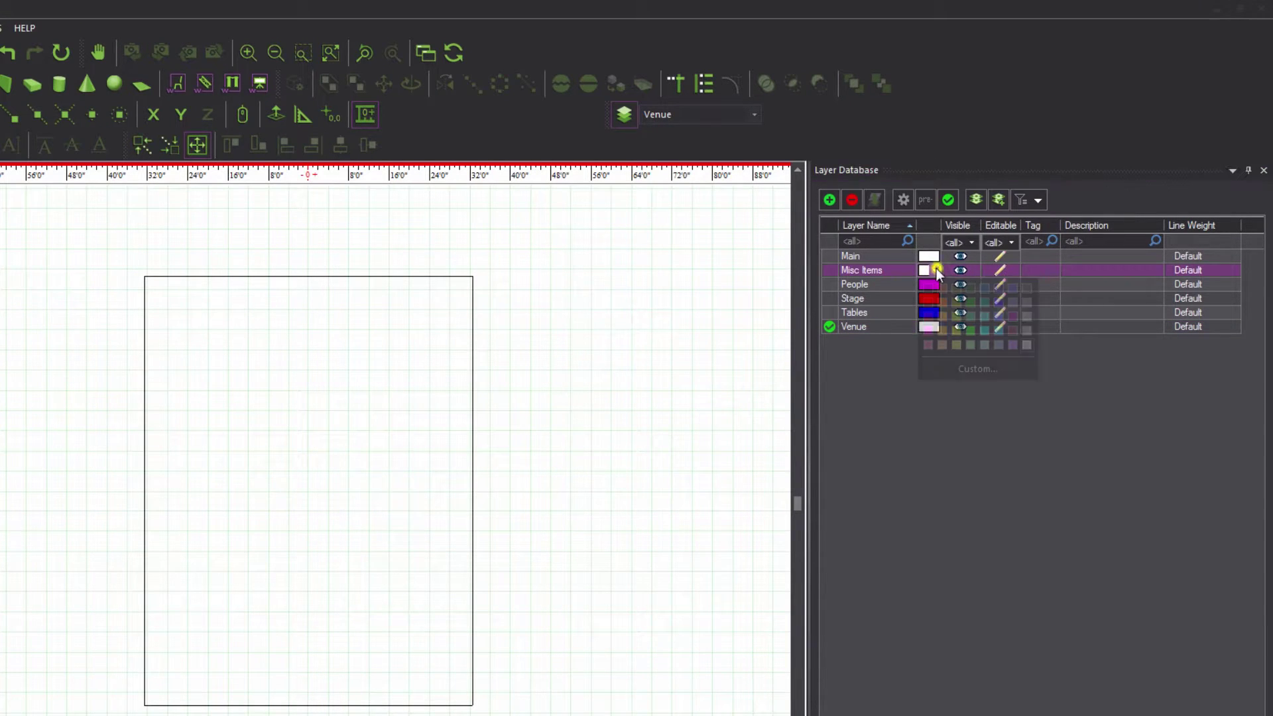
left_click(985, 304)
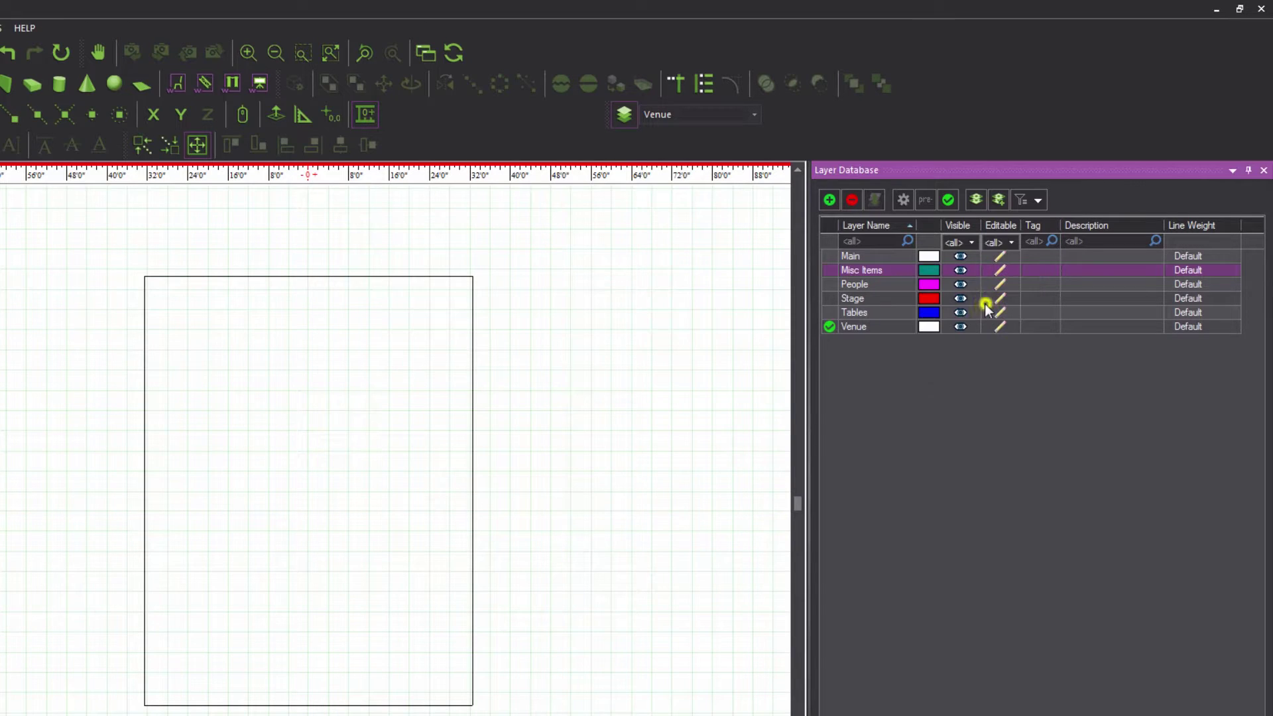
left_click(936, 391)
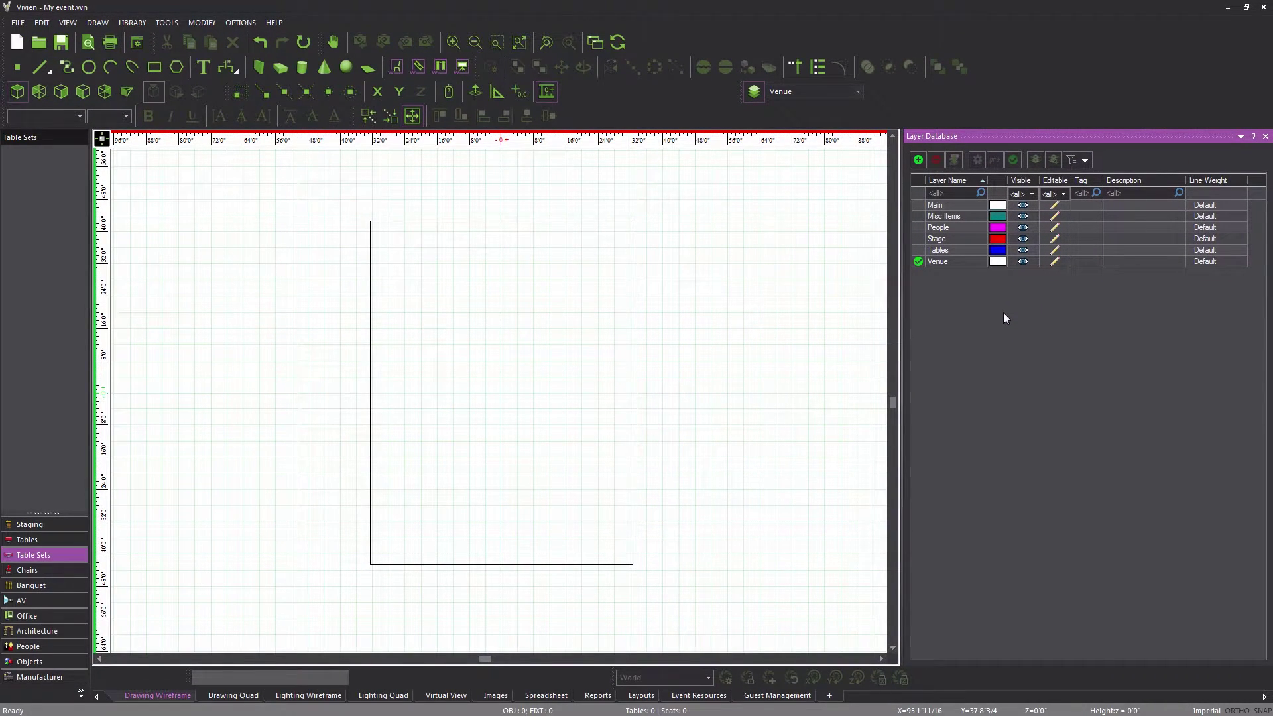
Save the event and delete the Main layer.
key("ctrl+s")
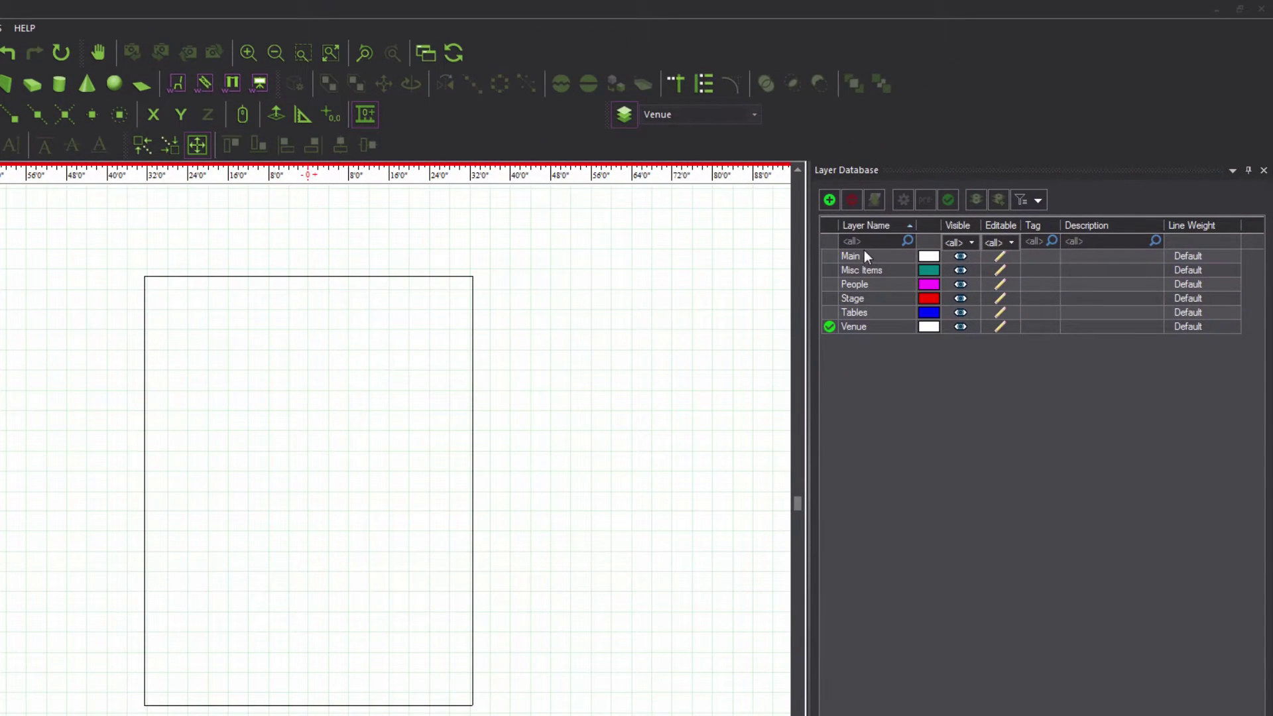
left_click(863, 256)
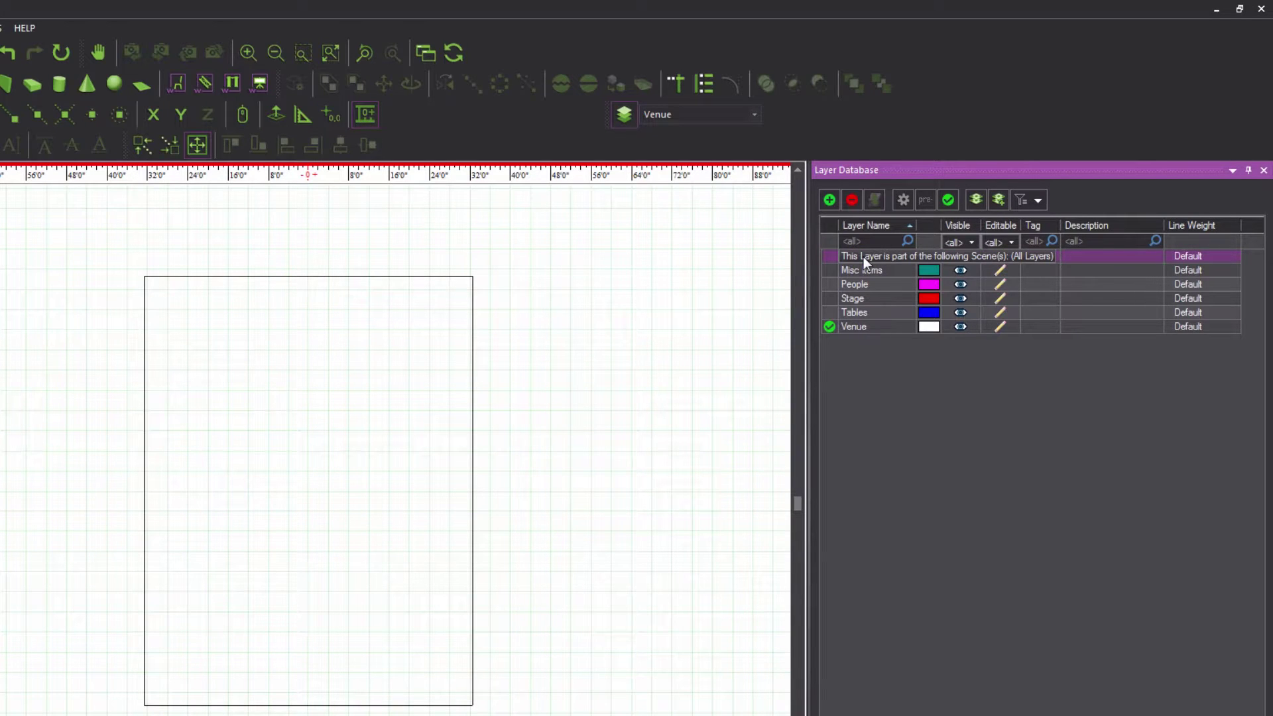
left_click(853, 199)
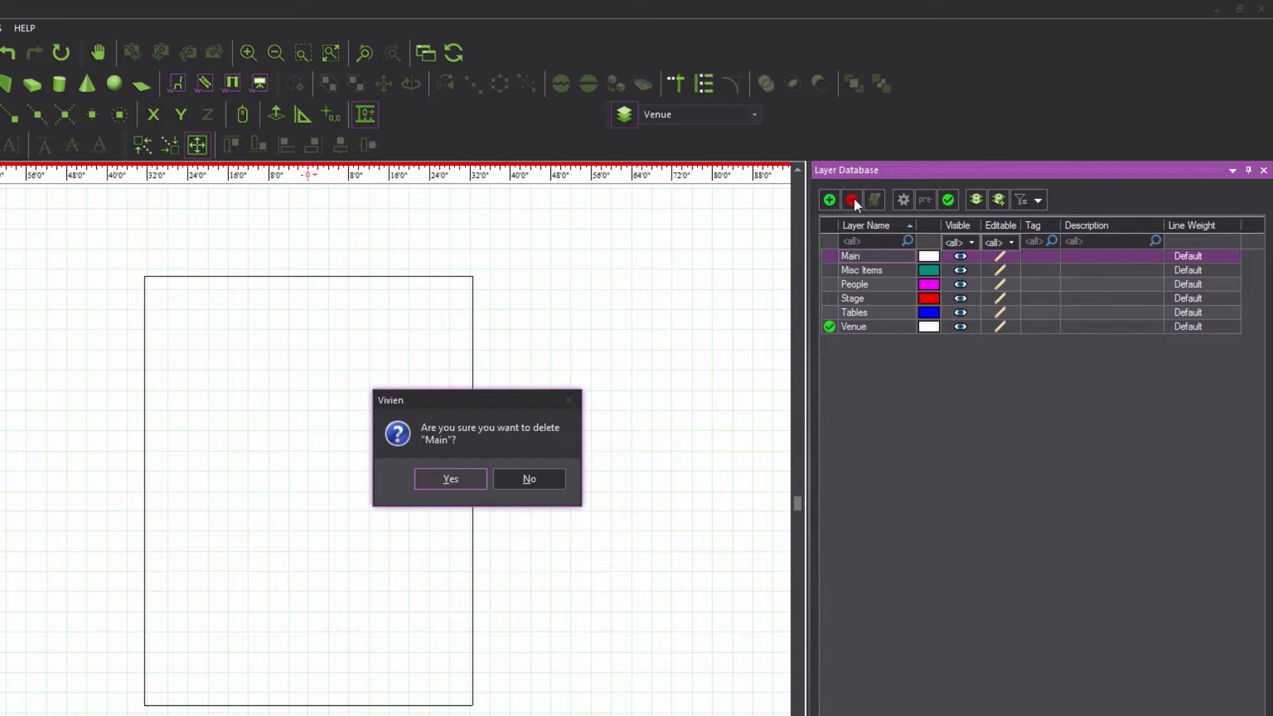
left_click(452, 488)
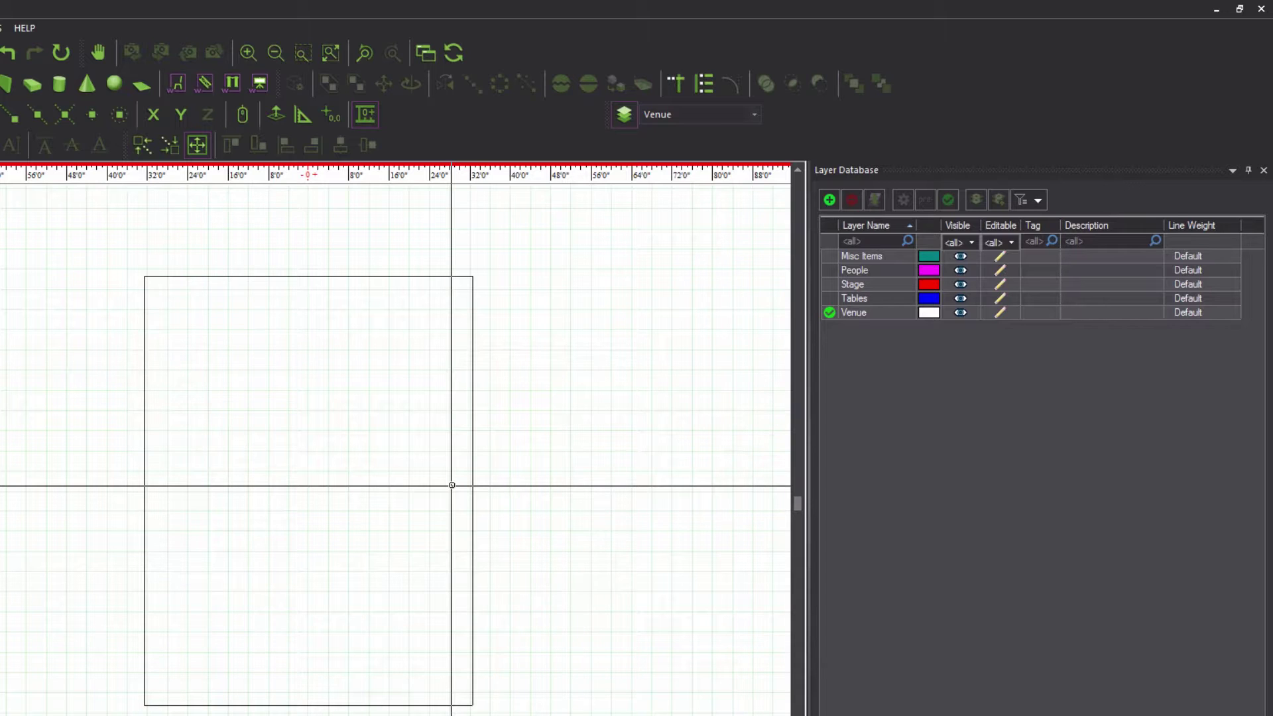
Make Stage the current layer and place a riser 30' wide, 18' deep and 3'6" high near the room's upper wall.
left_click(861, 284)
left_click(949, 200)
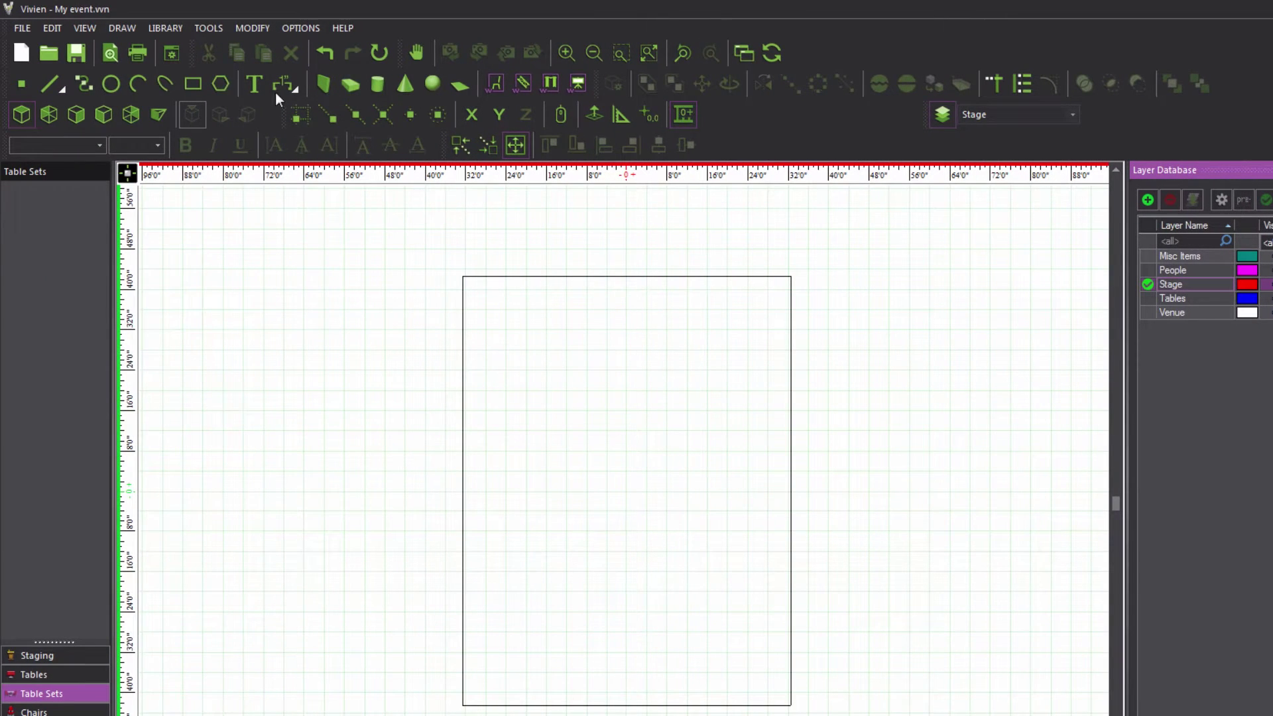
left_click(114, 25)
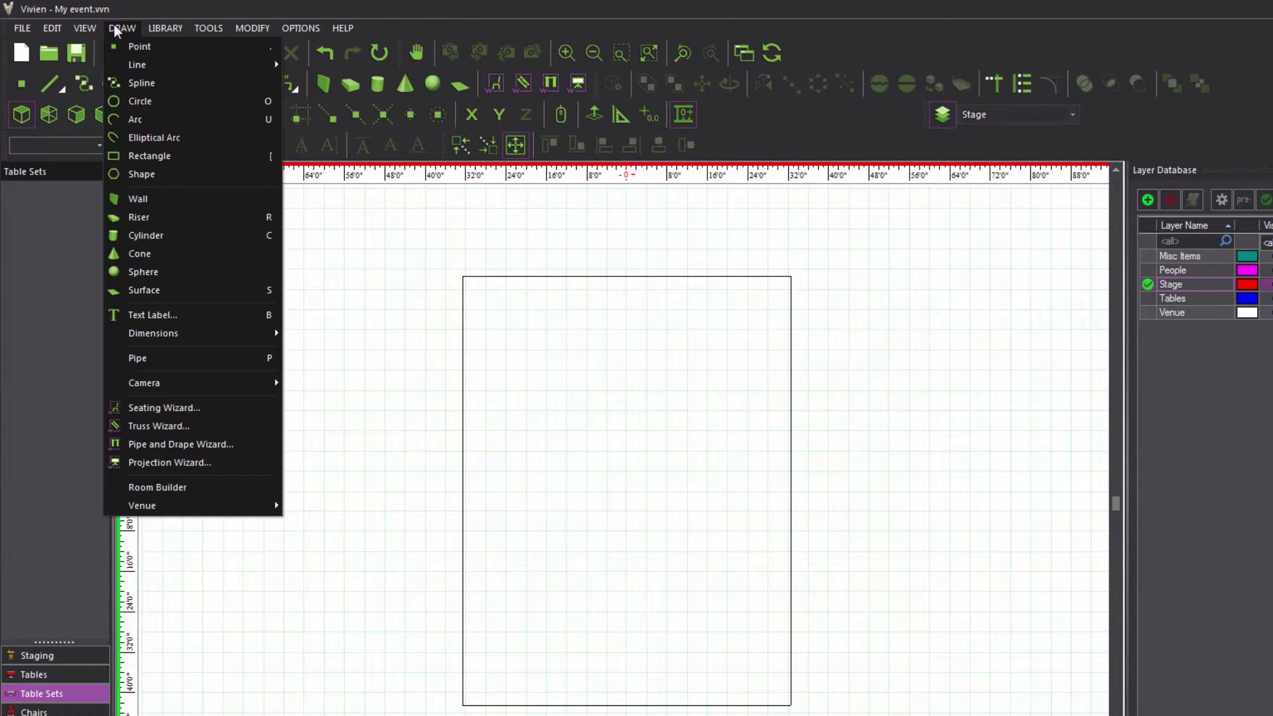
left_click(153, 217)
type("30")
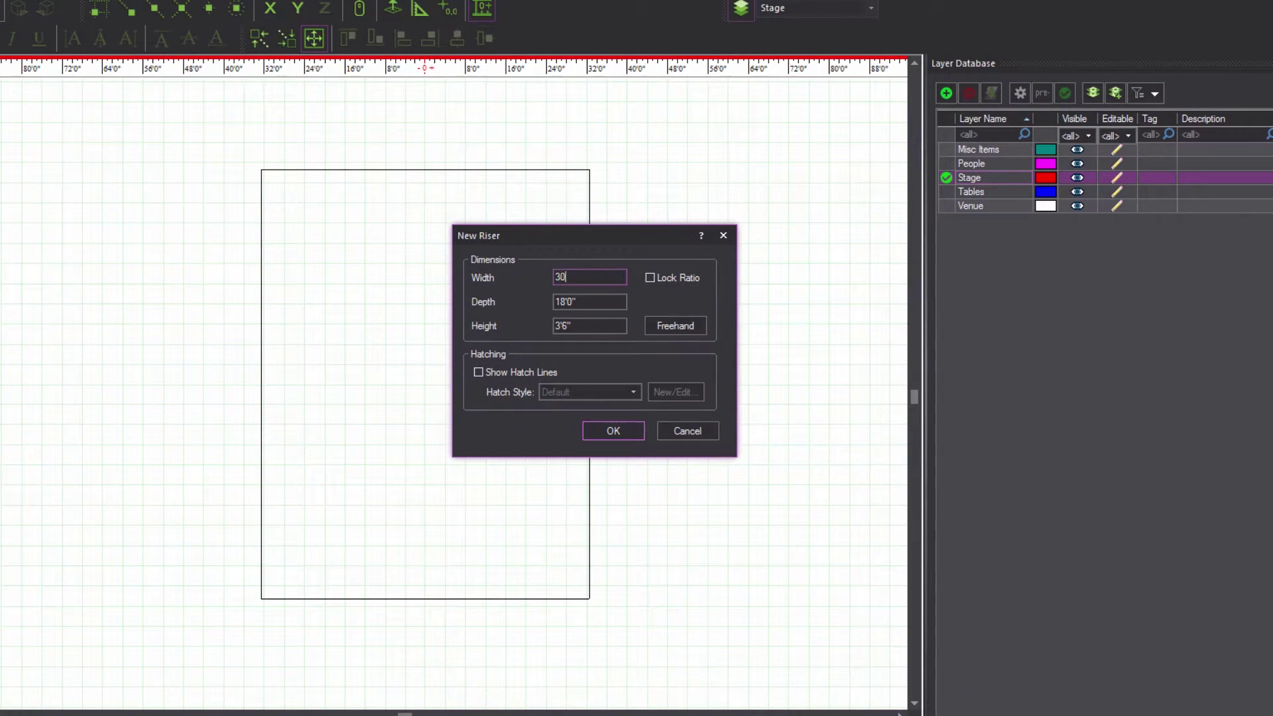
key("Tab")
type("18")
key("Tab")
left_click(633, 436)
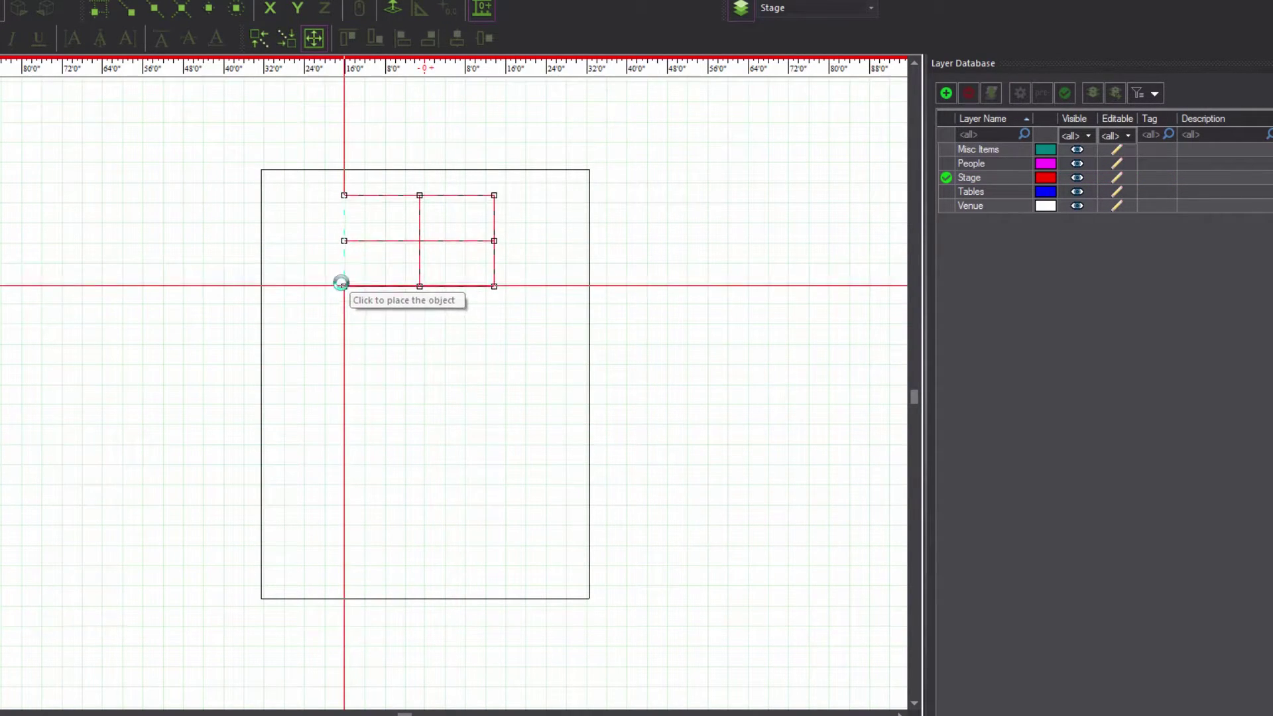
left_click(339, 285)
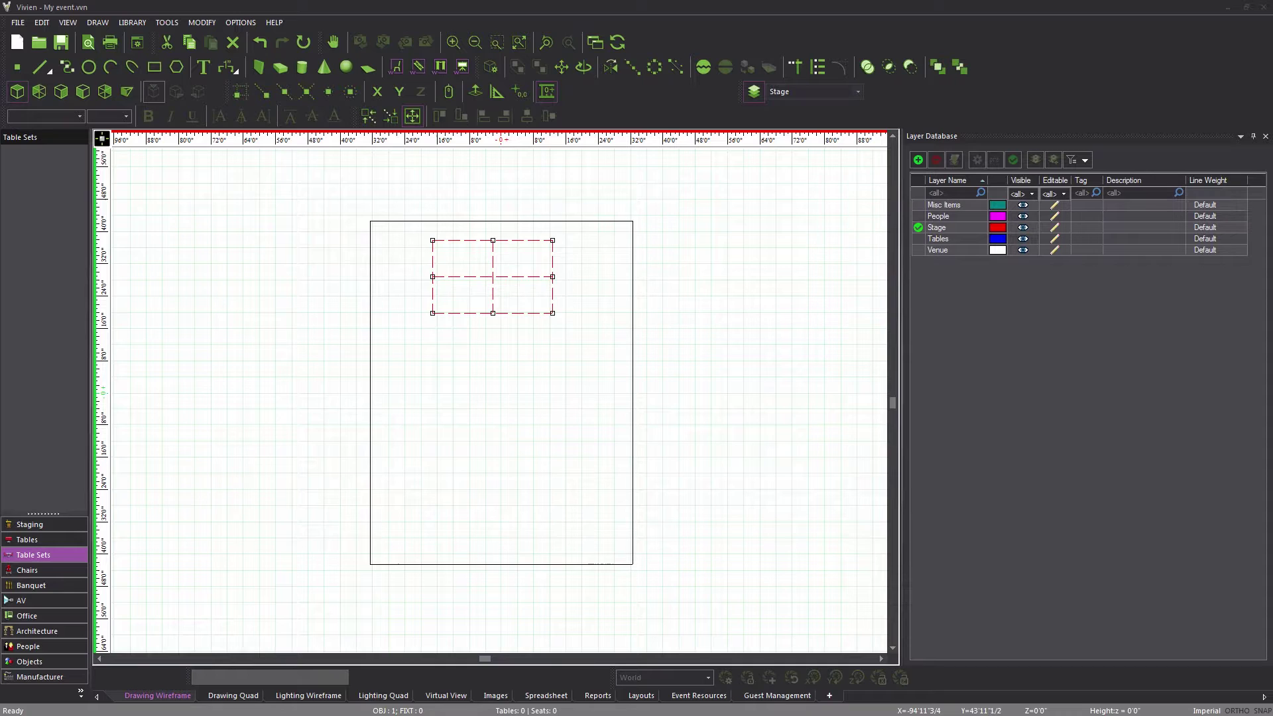
Place a second riser 20' wide, 20' deep and 1" high just below the stage riser, and deselect it.
left_click(285, 67)
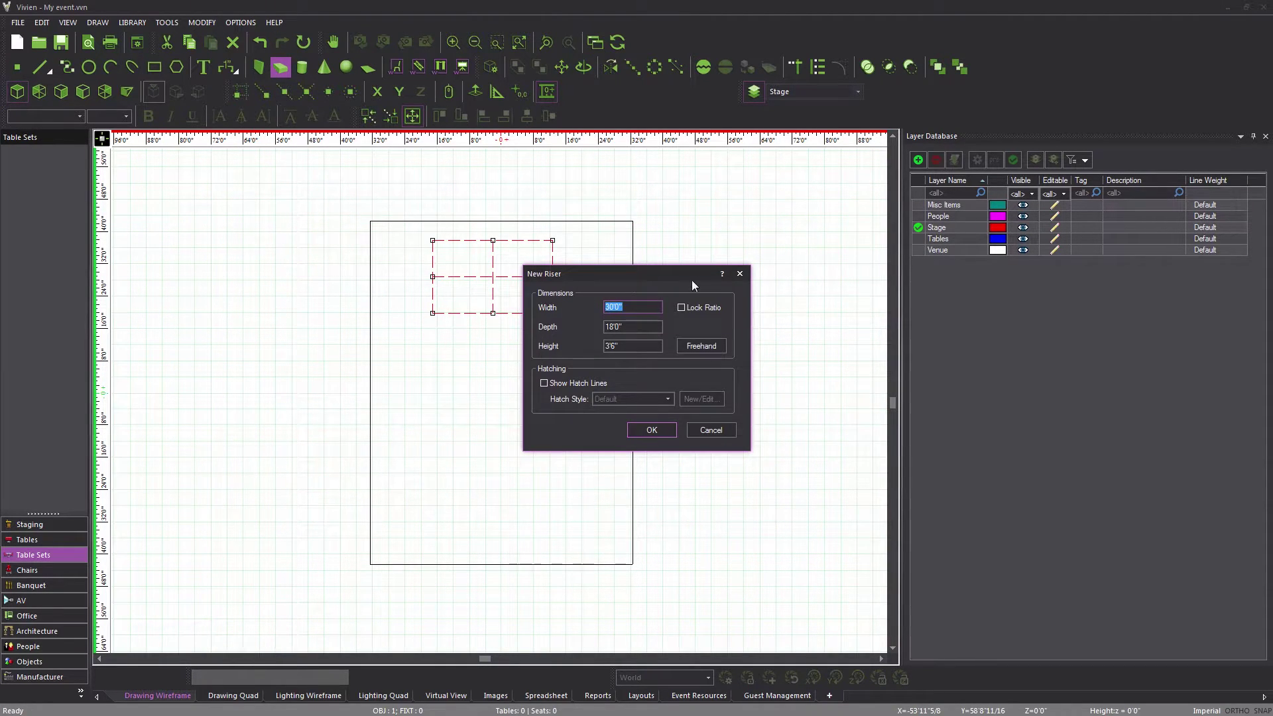
type("20")
key("Tab")
type("20")
key("Tab")
type("1\"")
left_click(662, 431)
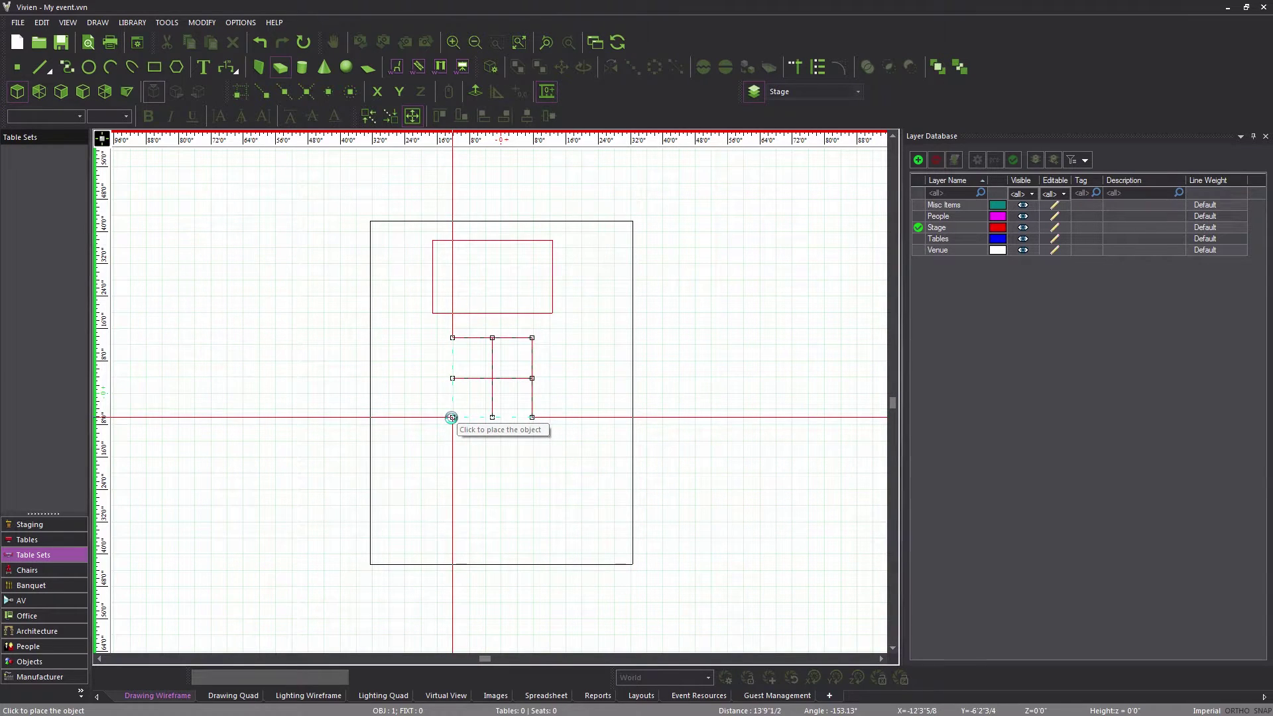
left_click(453, 417)
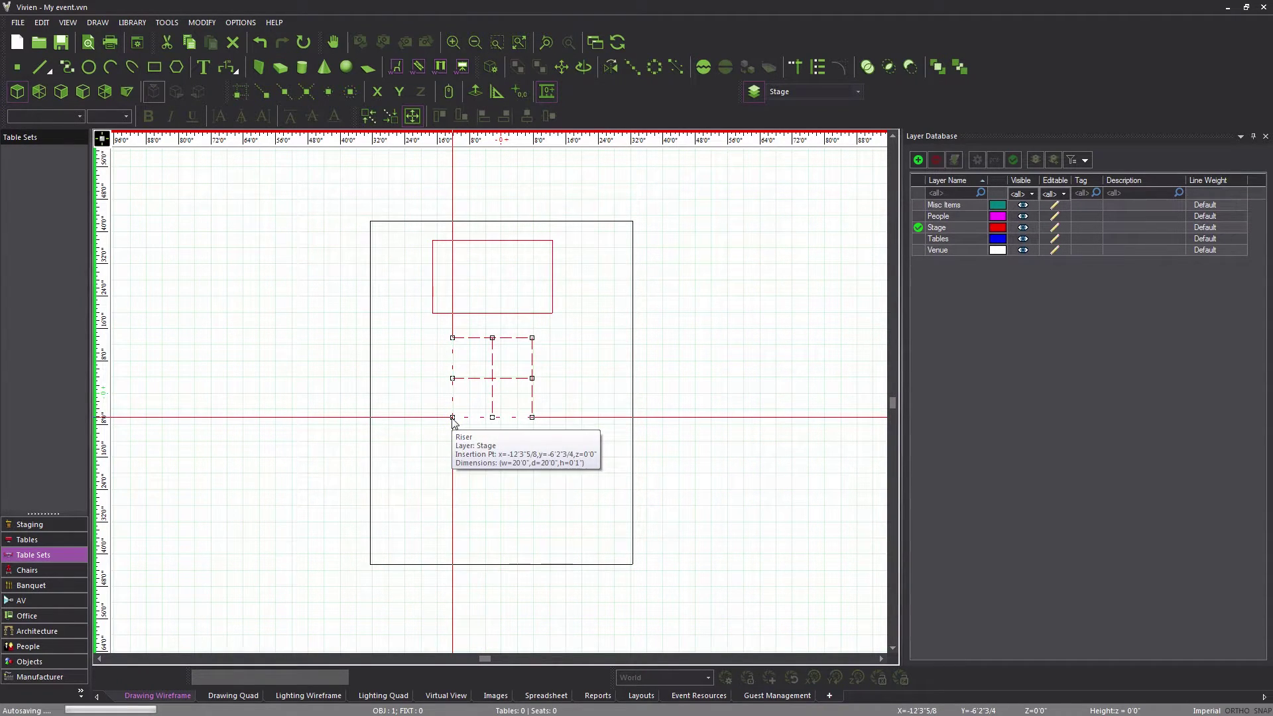
left_click(451, 456)
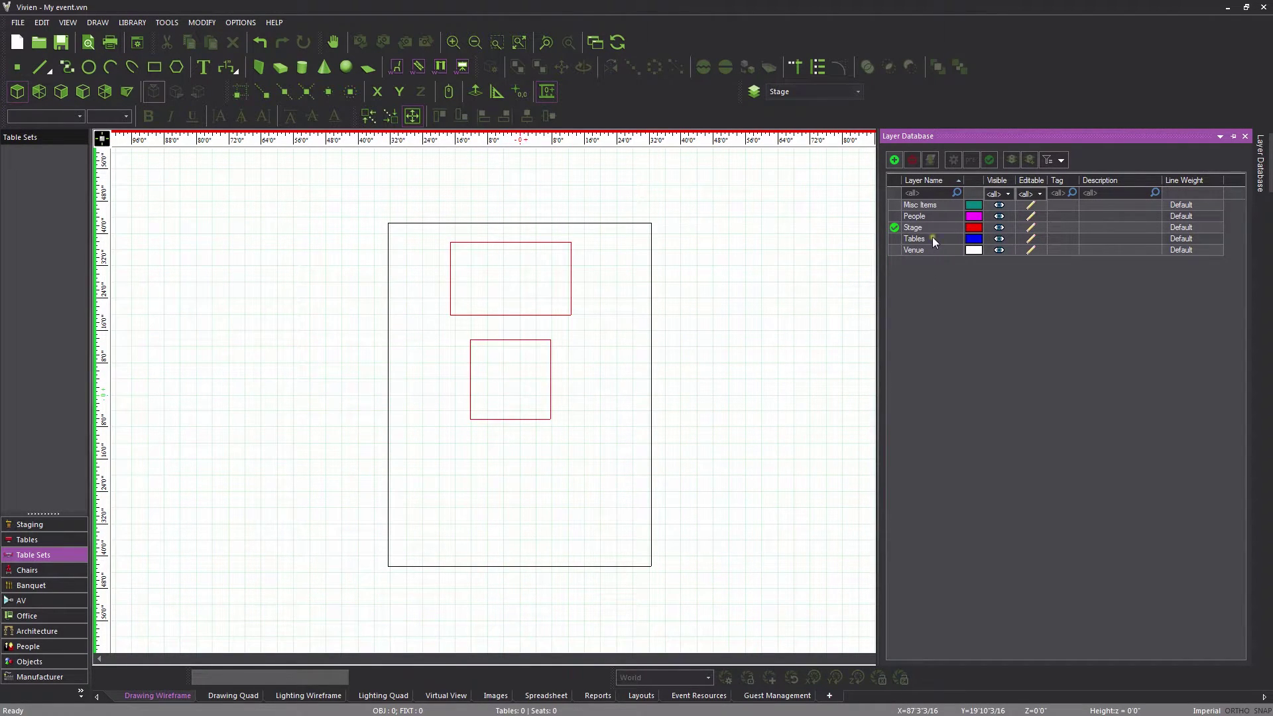
Make Tables the current layer and search the Tables library for "Coc".
left_click(932, 237)
left_click(992, 161)
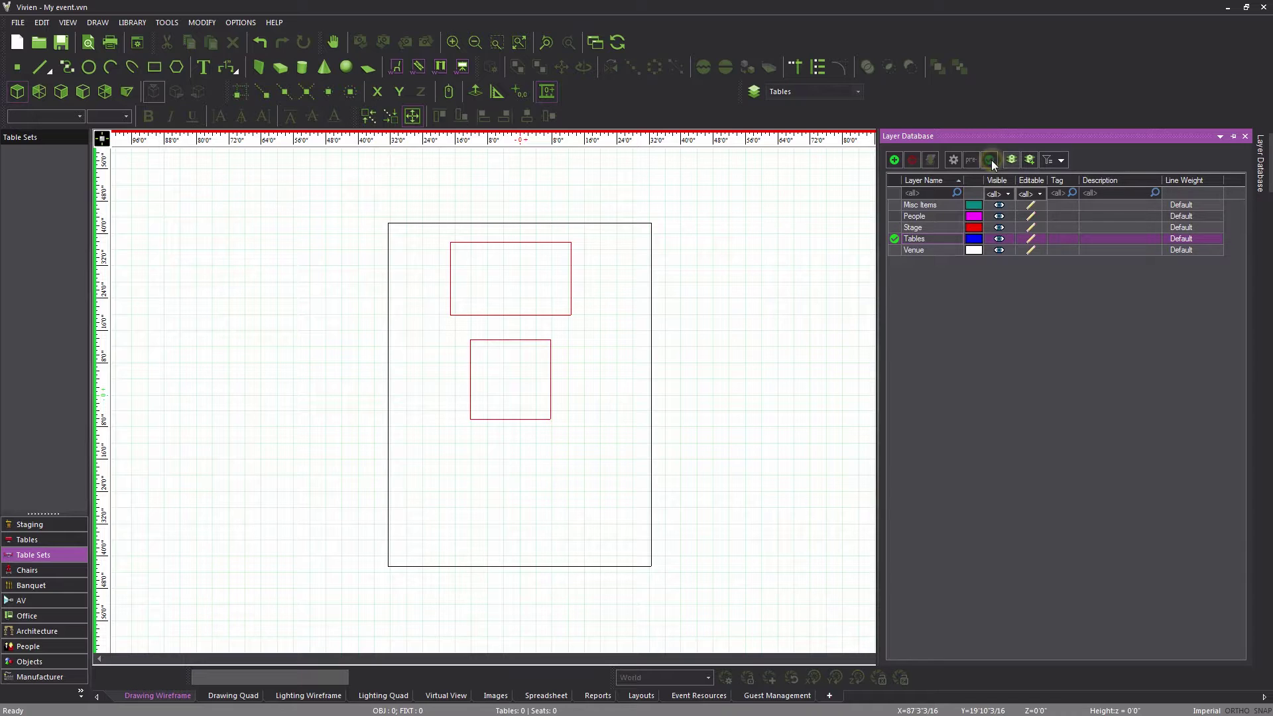
left_click(130, 24)
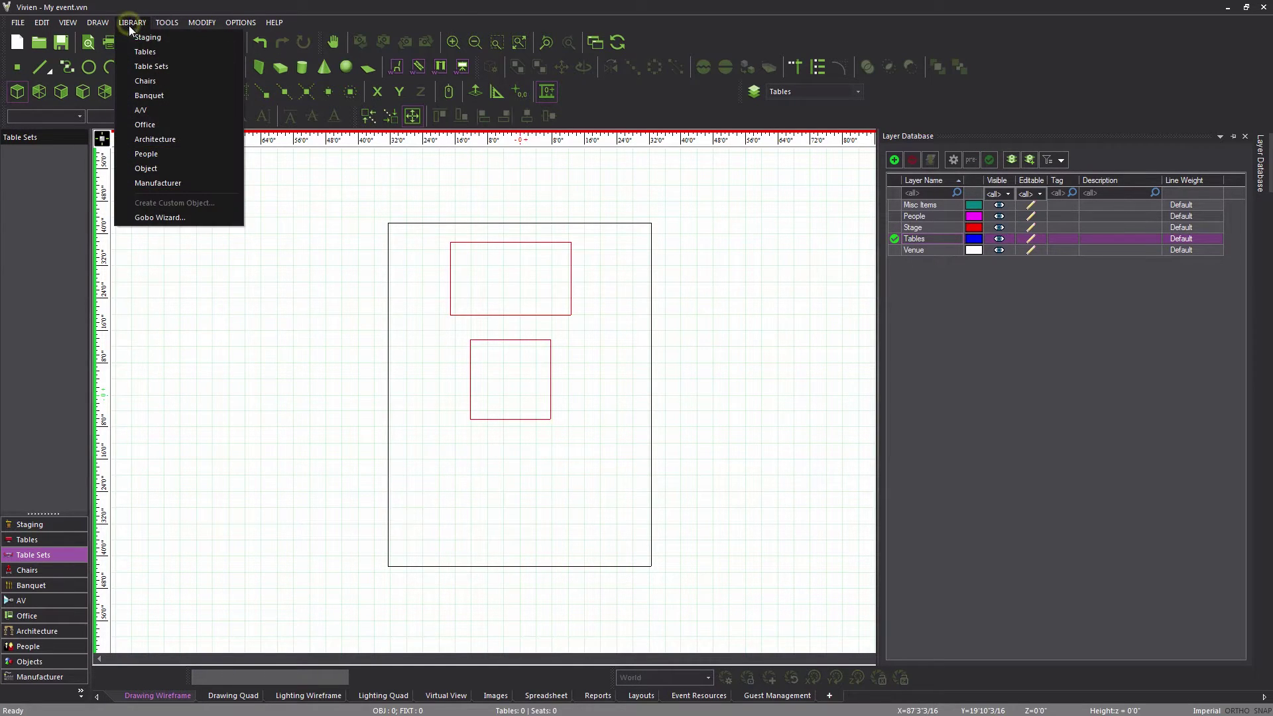
left_click(134, 51)
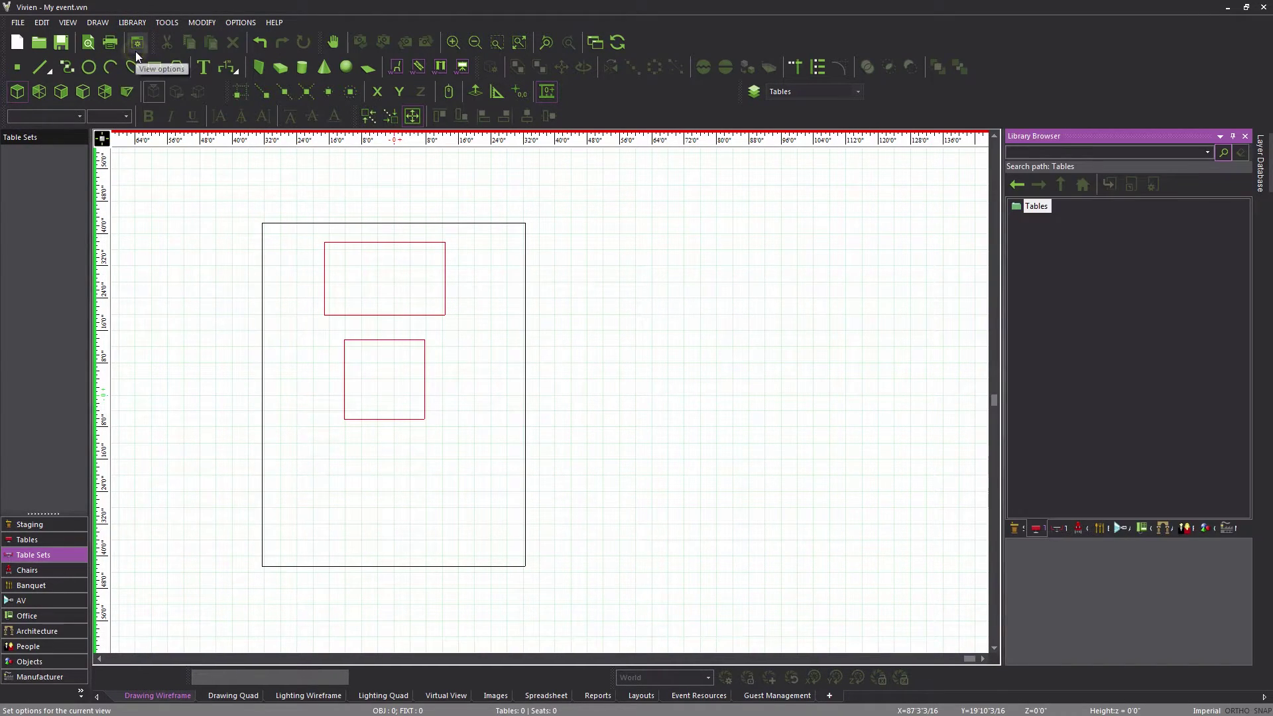
left_click(1075, 153)
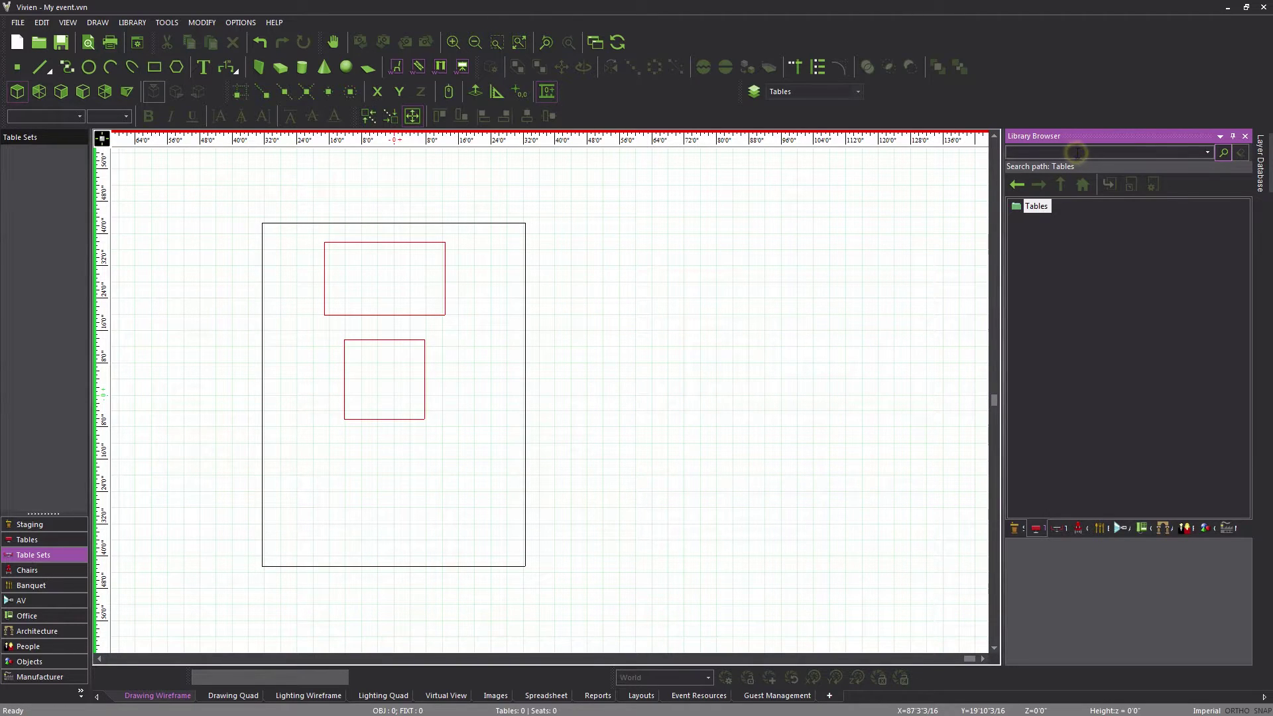
type("Cocktail")
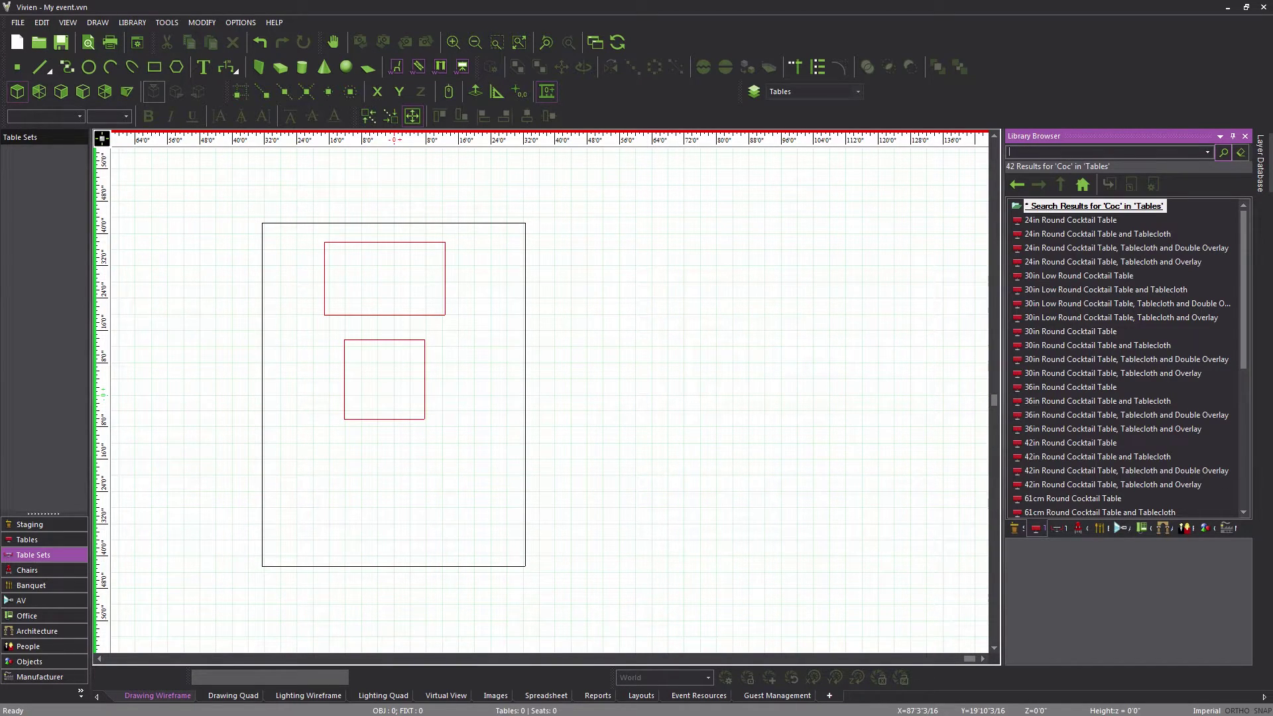
Preview several cocktail tables and choose "36in Round Cocktail Table, Tablecloth and Double Overlay" for placement.
left_click(1089, 274)
left_click(1093, 306)
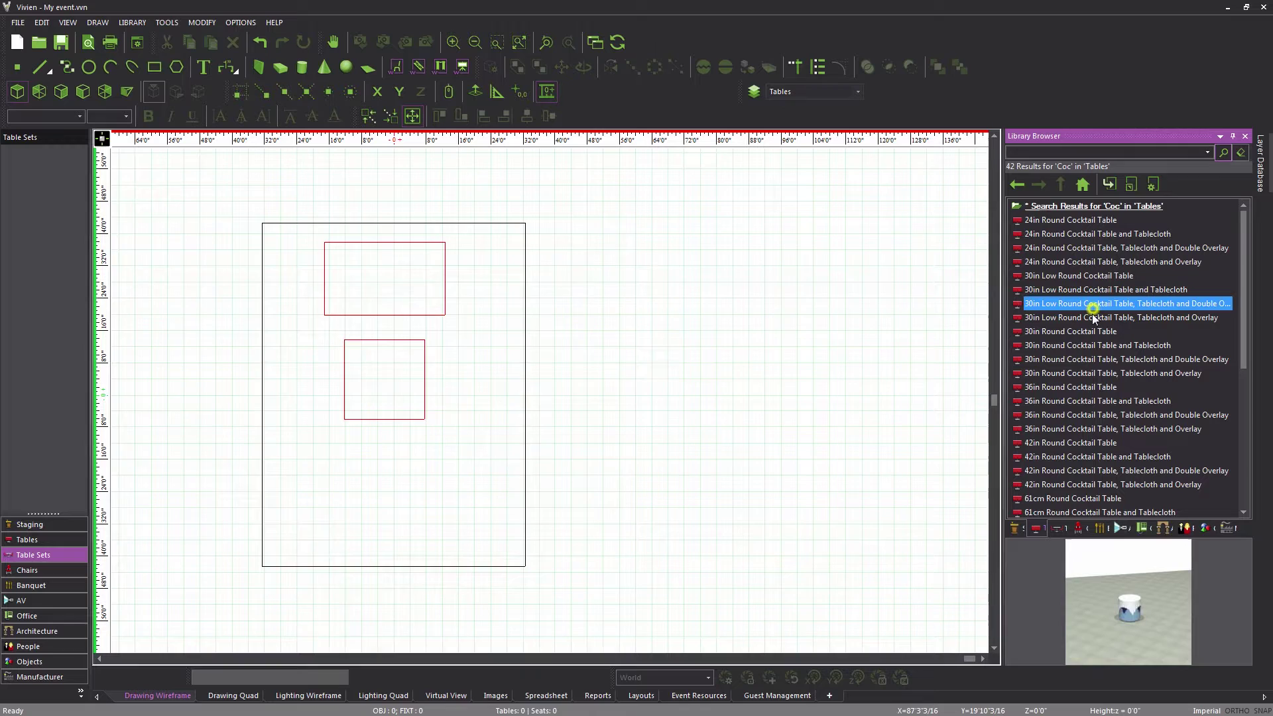
left_click(1090, 331)
left_click(1085, 345)
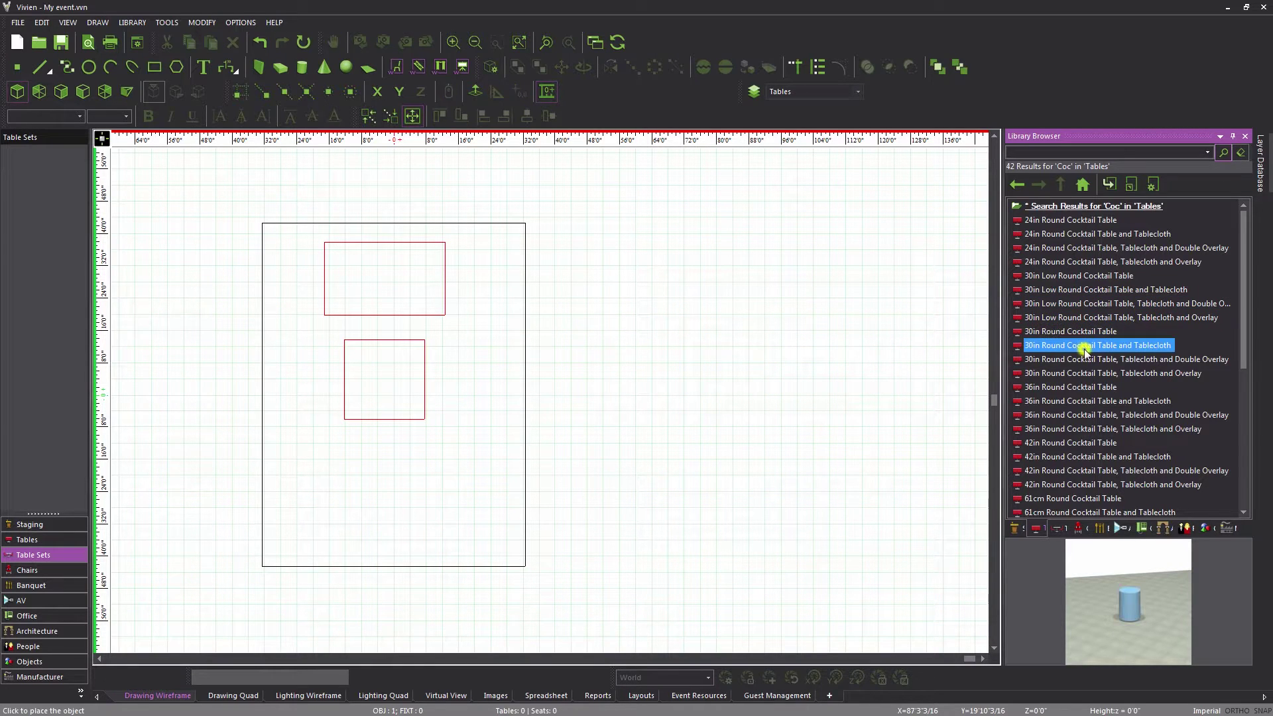
left_click(1064, 414)
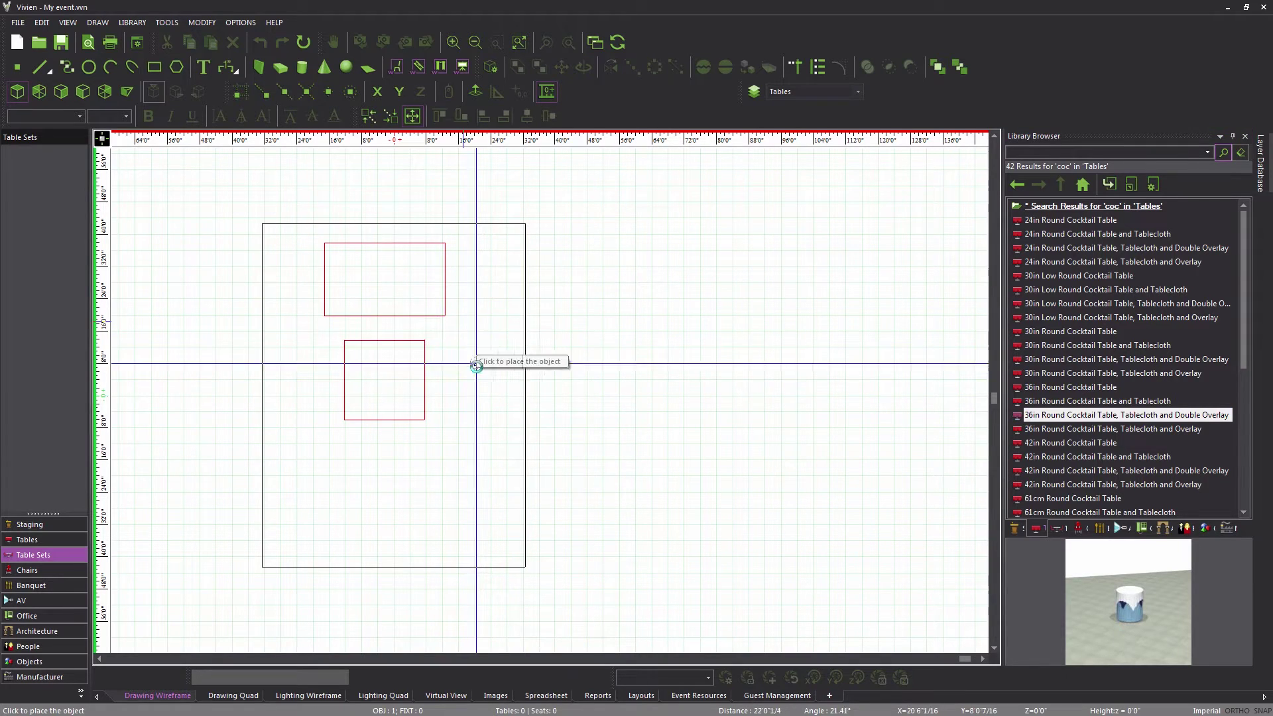
Place three of the 36in cocktail tables in a column to the right of the 20' square riser, about 8' apart.
scroll(477, 369, "up", 5)
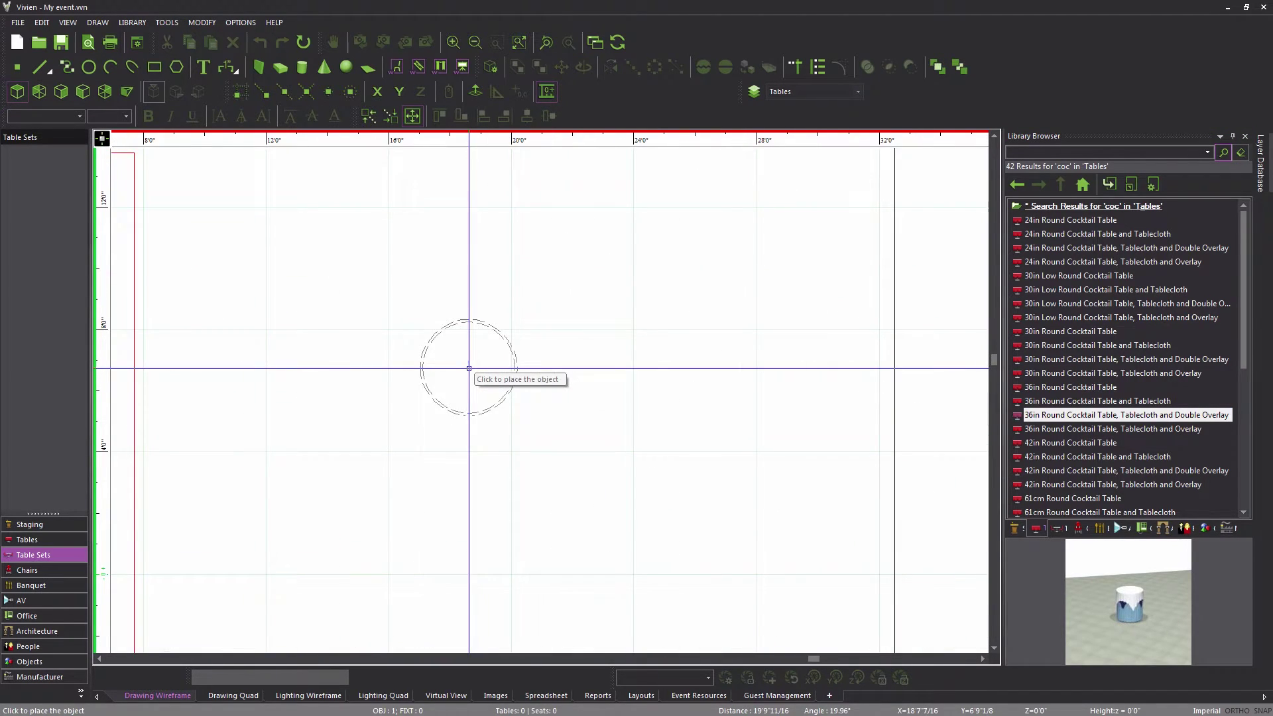
scroll(495, 321, "down", 2)
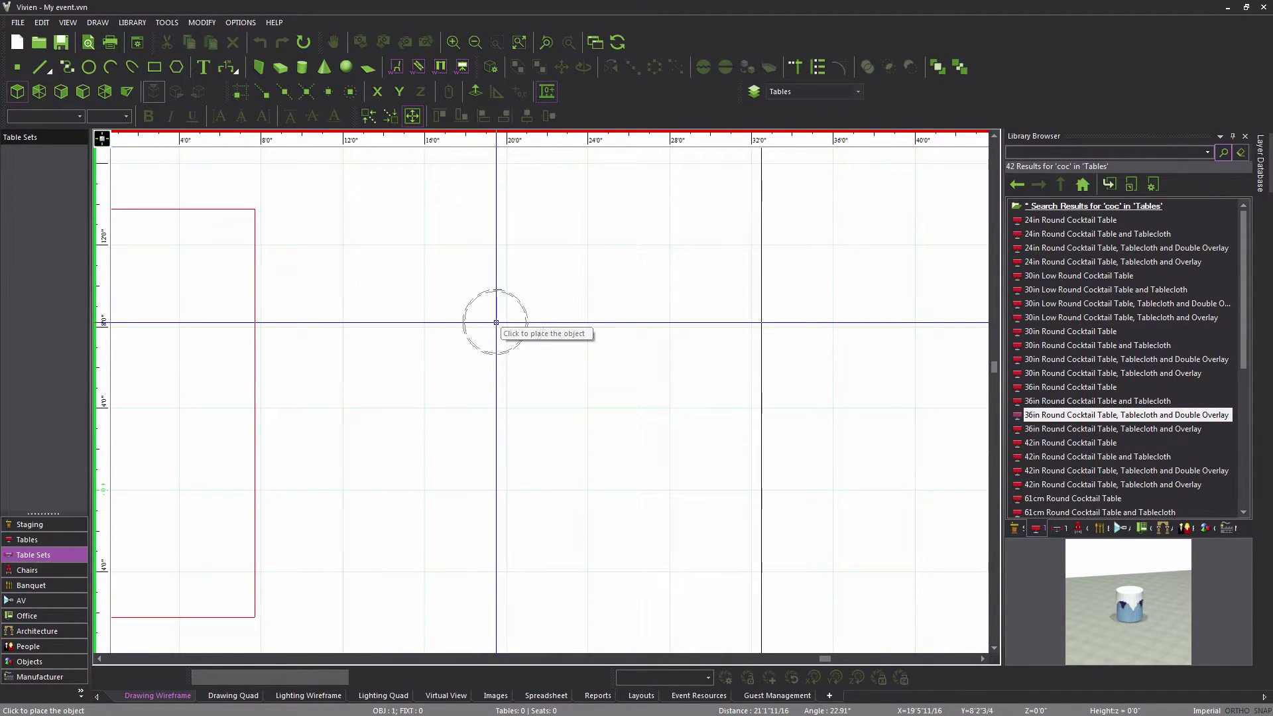
left_click(344, 246)
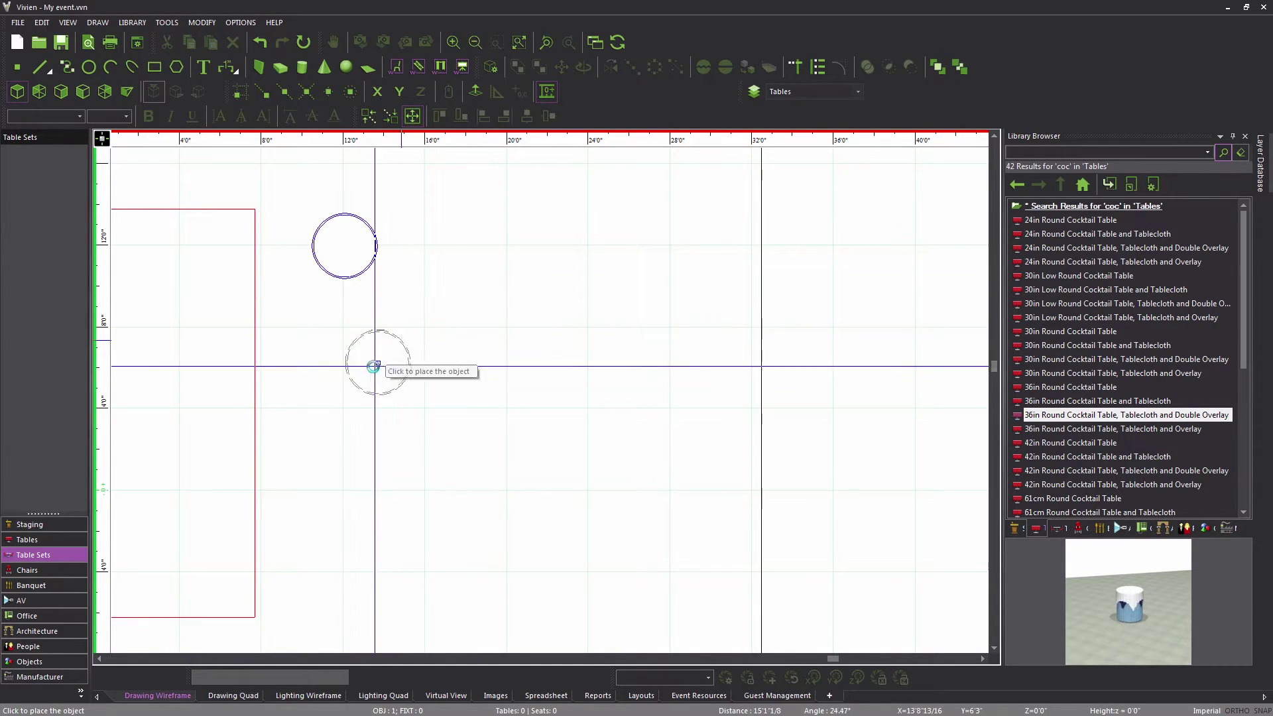
left_click(342, 410)
left_click(346, 573)
Place three more cocktail tables in a row below the 20' square riser, about 8' apart.
middle_click_drag(346, 574, 681, 255)
left_click(516, 417)
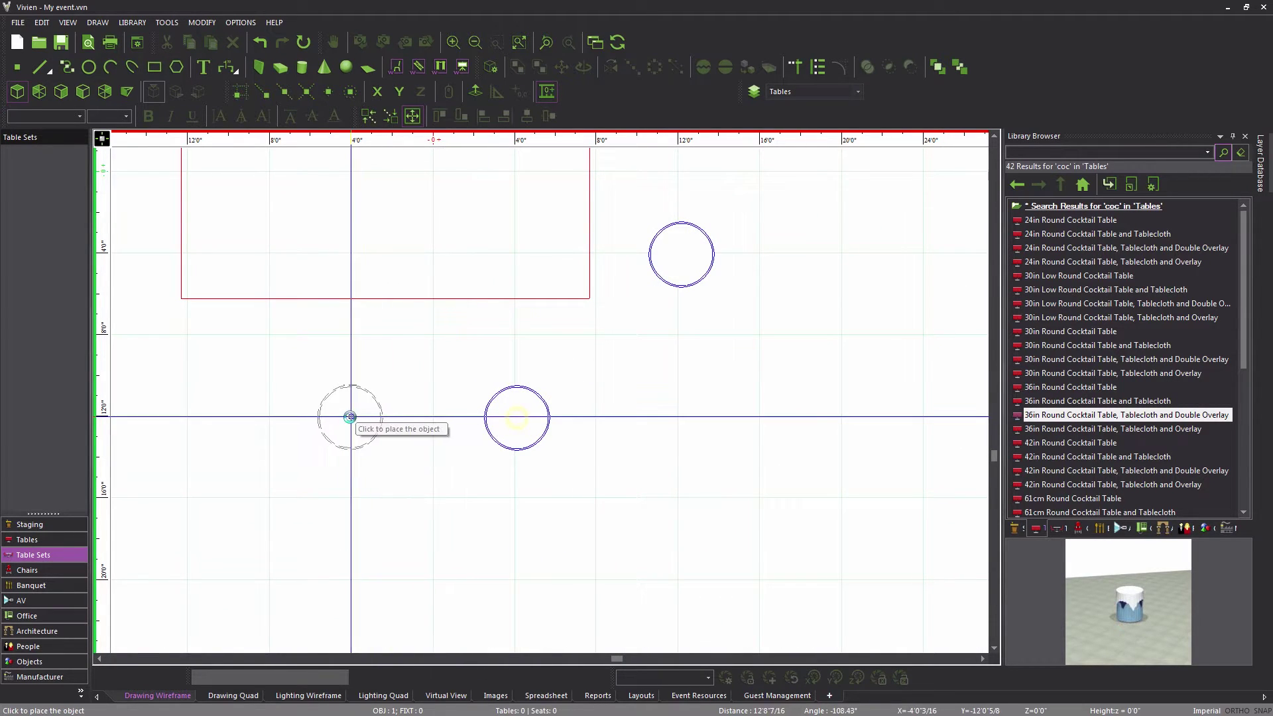
left_click(350, 417)
left_click(187, 415)
Place three cocktail tables in a column to the left of the 20' square riser, level with those on its right.
middle_click_drag(312, 381, 554, 523)
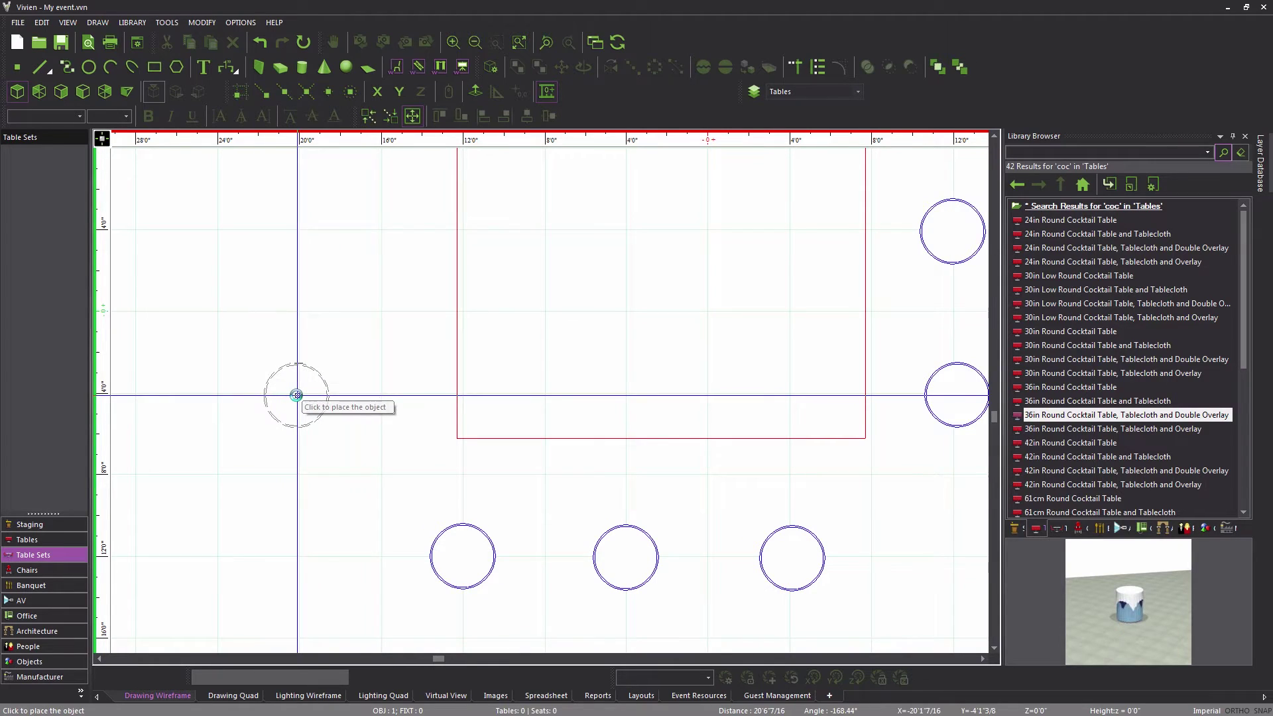
left_click(383, 395)
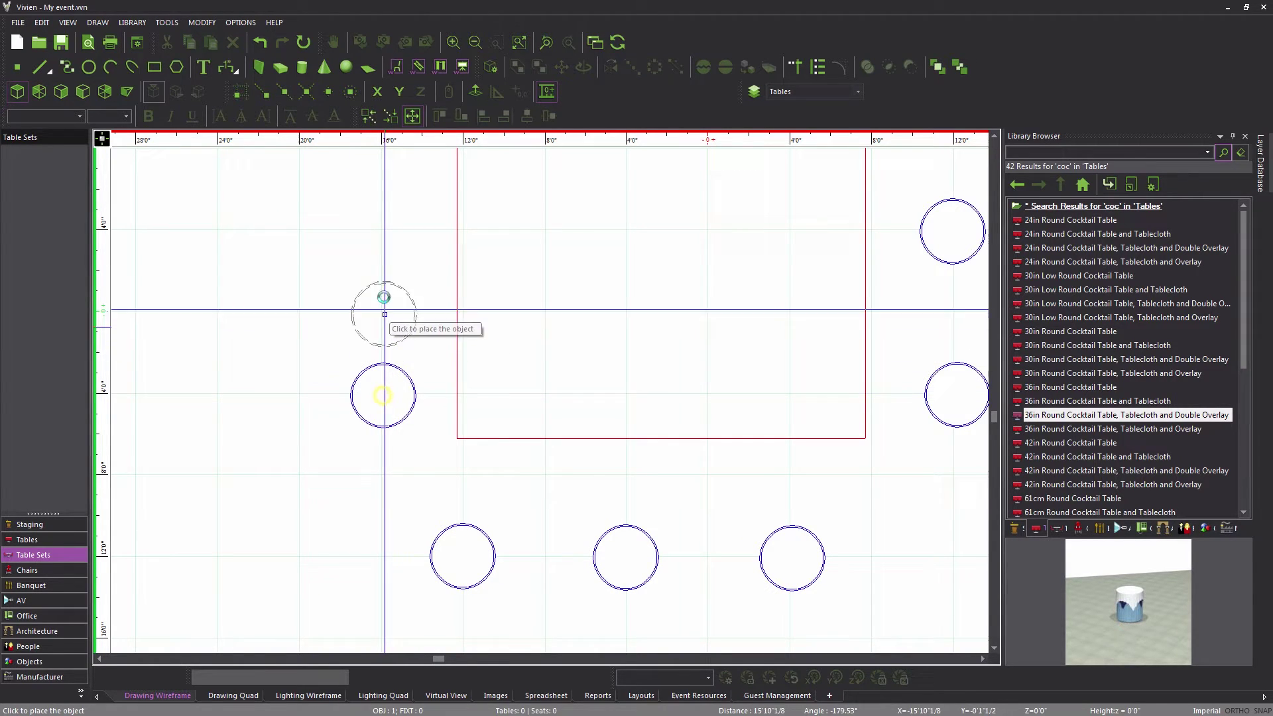
left_click(382, 230)
middle_click_drag(426, 304, 386, 507)
left_click(341, 270)
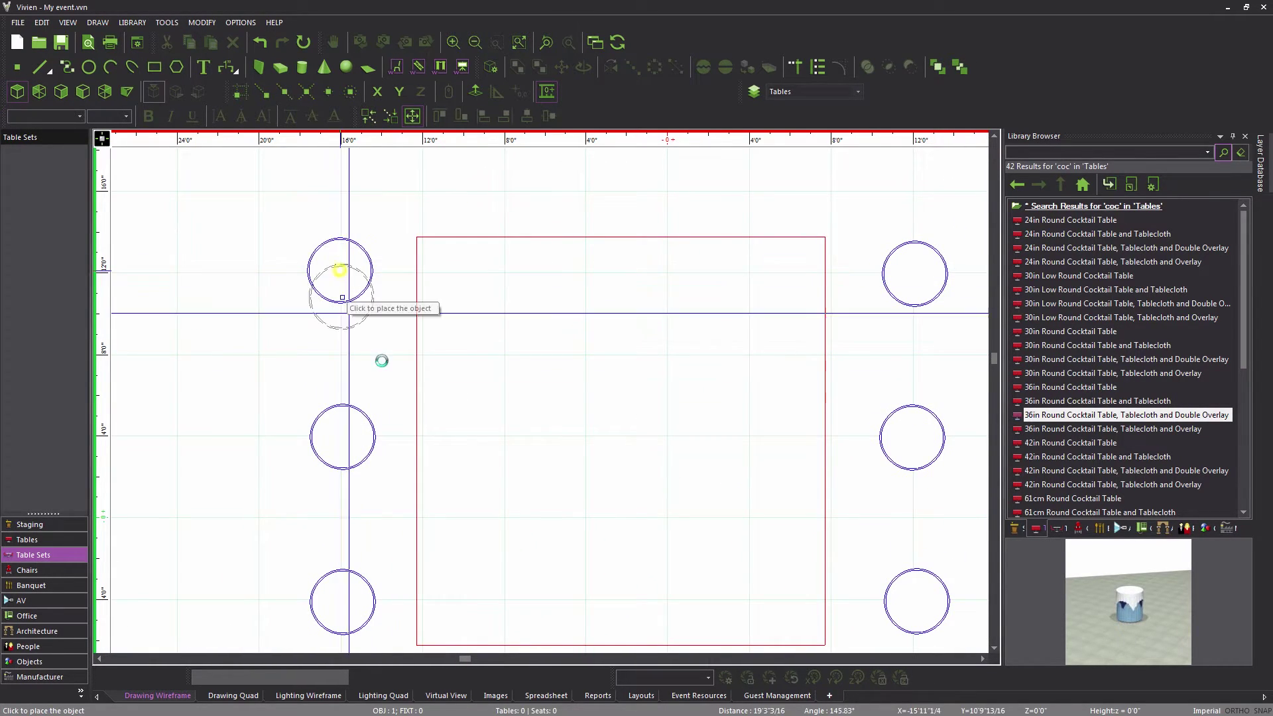
Place two more 36in cocktail tables about 8' apart in a staggered outer column beyond the riser's left-hand tables.
left_click(176, 354)
middle_click_drag(248, 513, 279, 348)
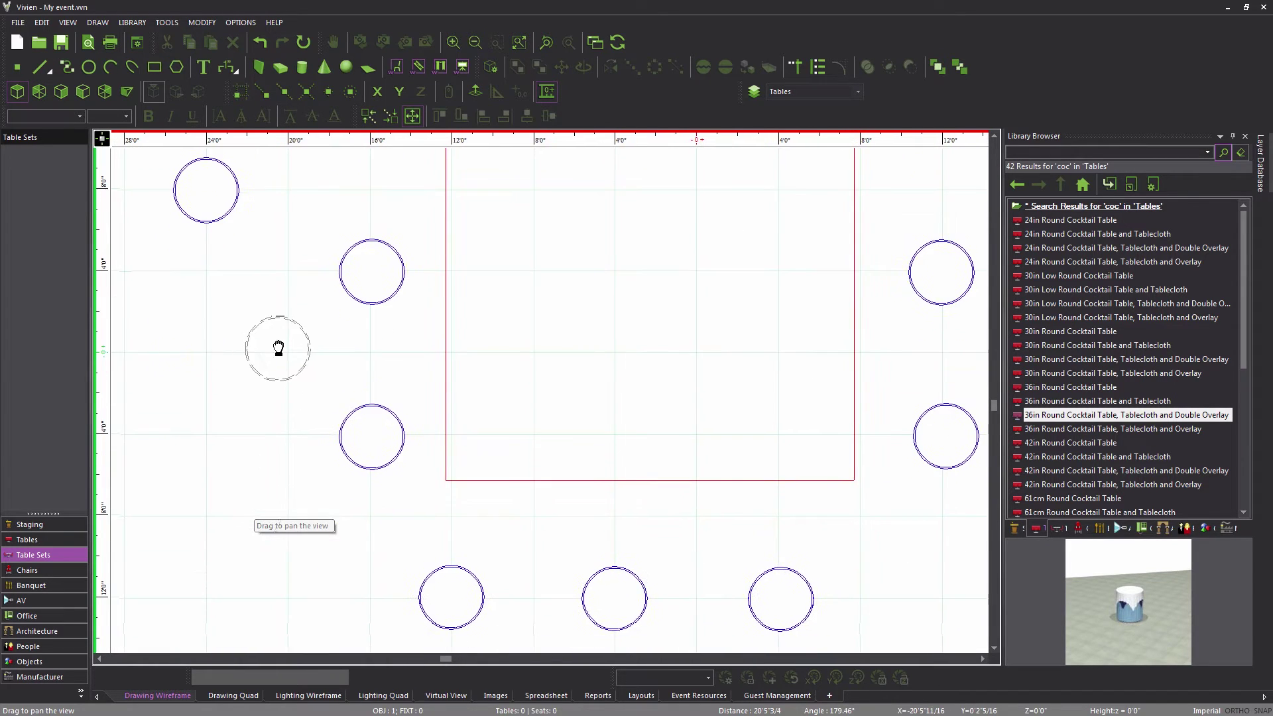
left_click(204, 353)
Place two matching cocktail tables about 8' apart in an outer column beyond the riser's right-hand tables, and save the drawing.
middle_click_drag(483, 377, 192, 408)
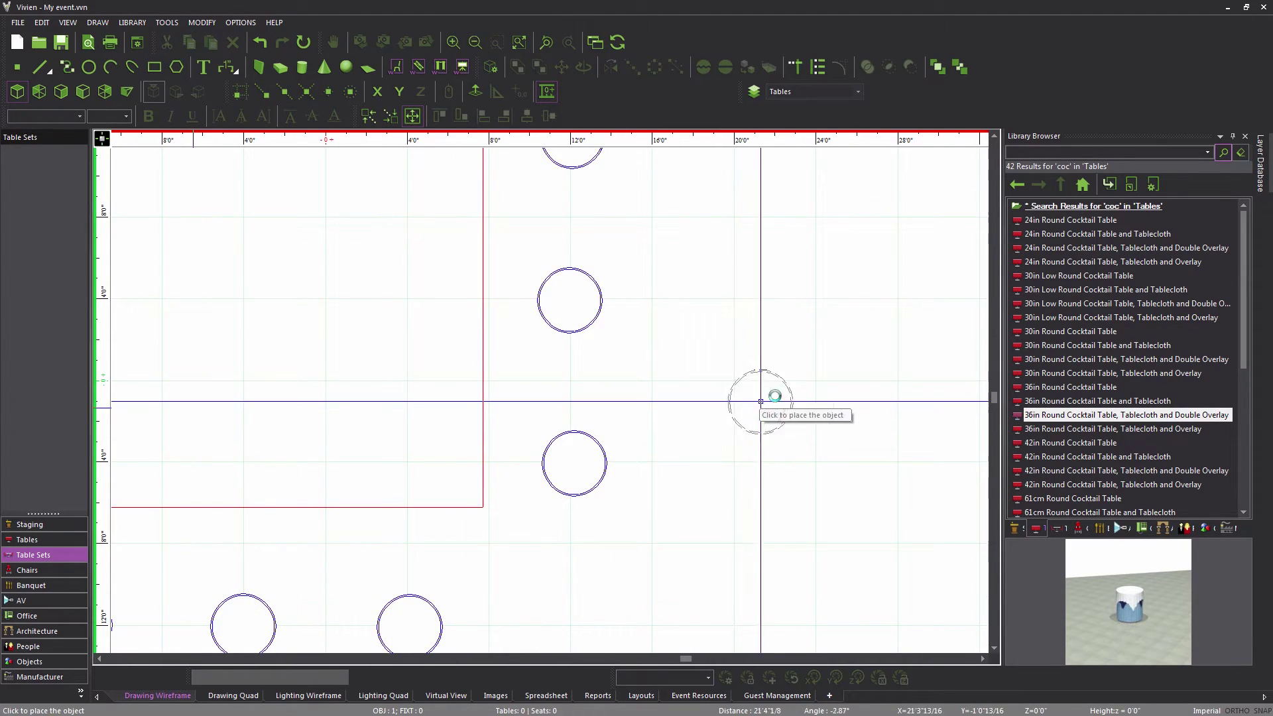
left_click(738, 383)
left_click(738, 215)
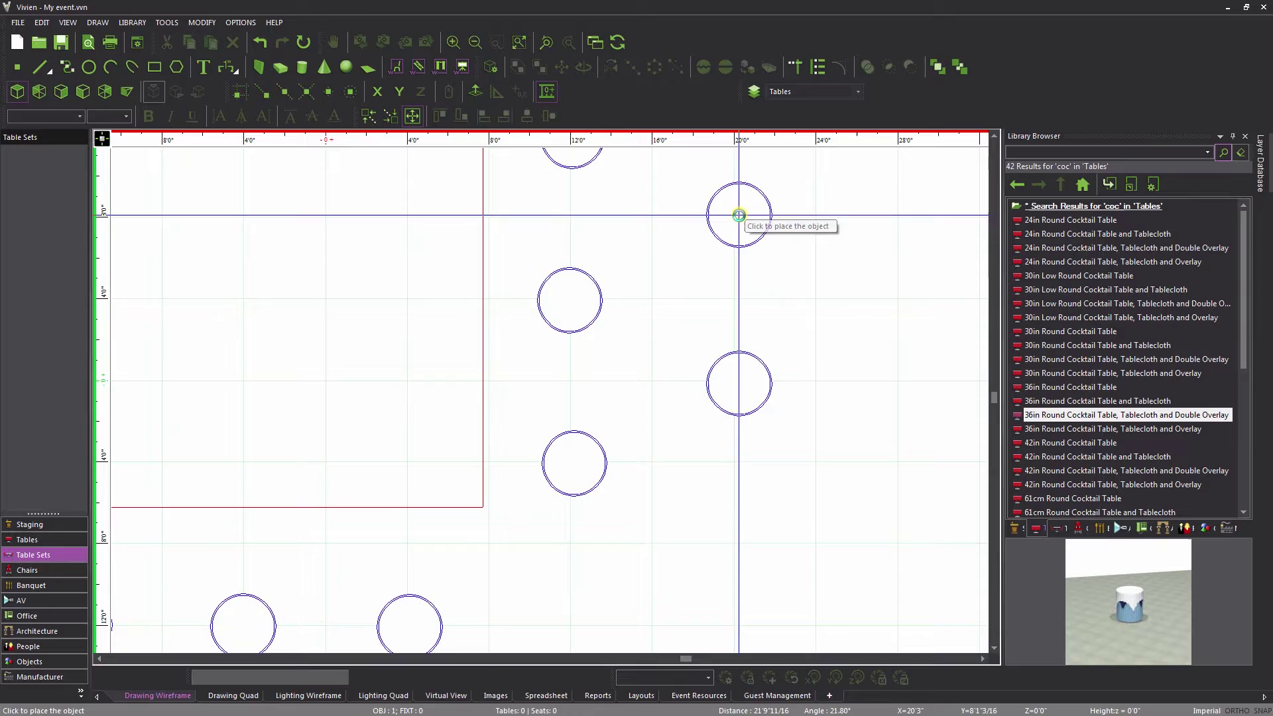
right_click(673, 299)
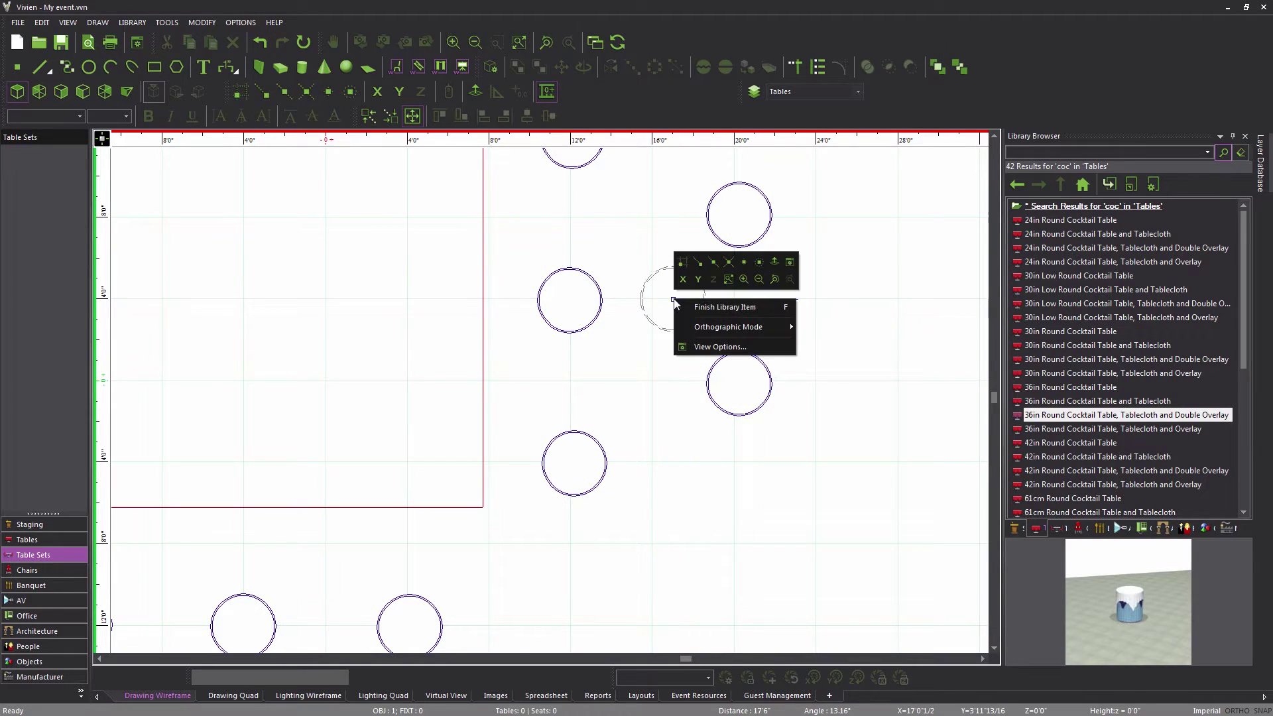
left_click(753, 309)
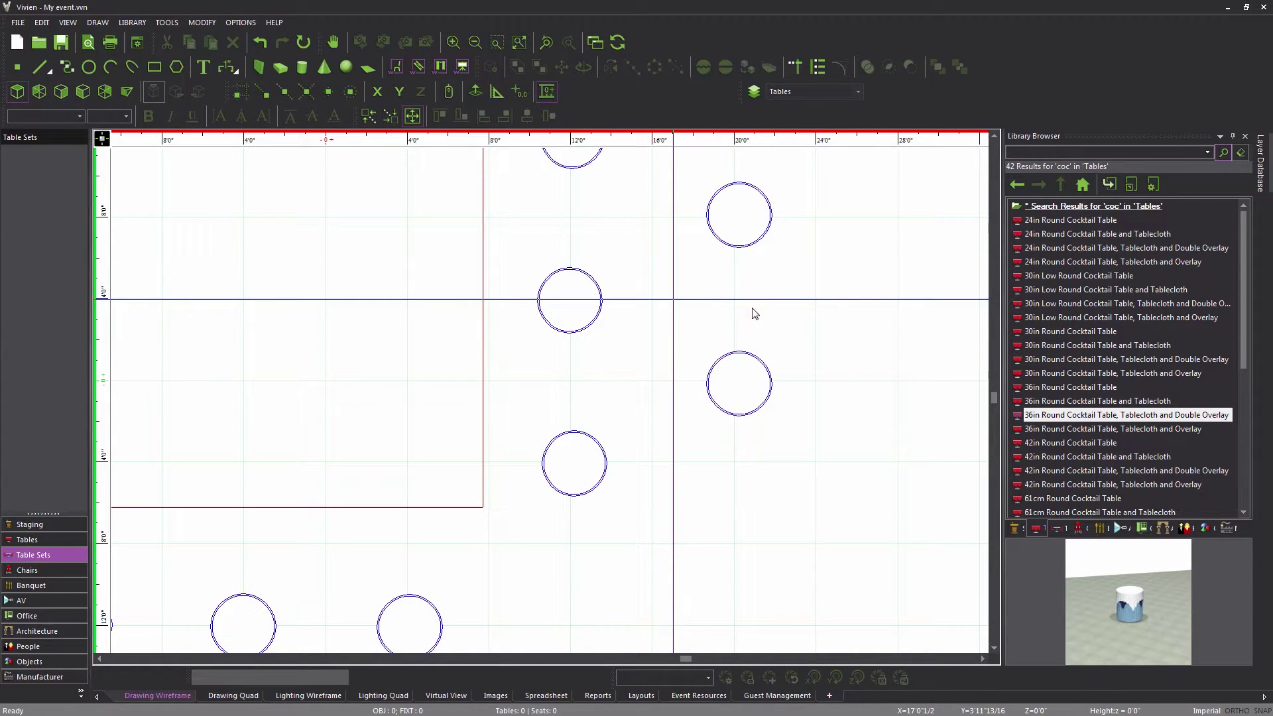
key("Escape")
scroll(762, 313, "down", 5)
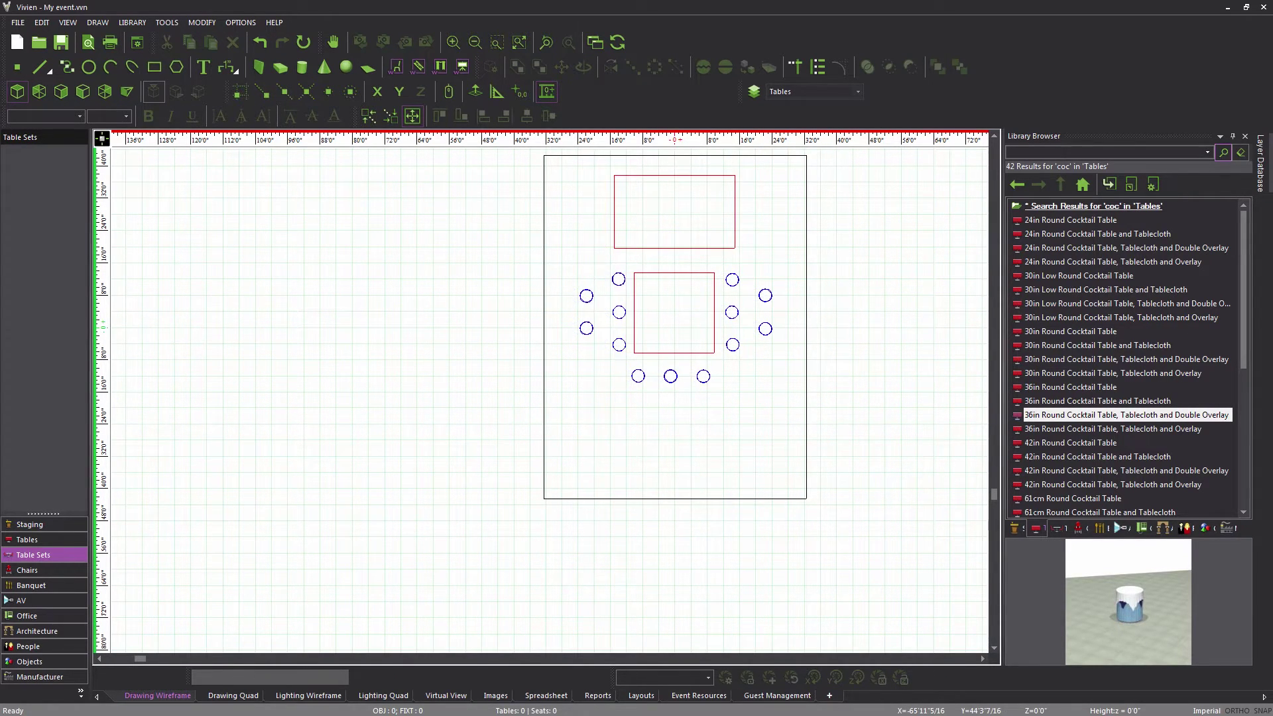
key("ctrl+s")
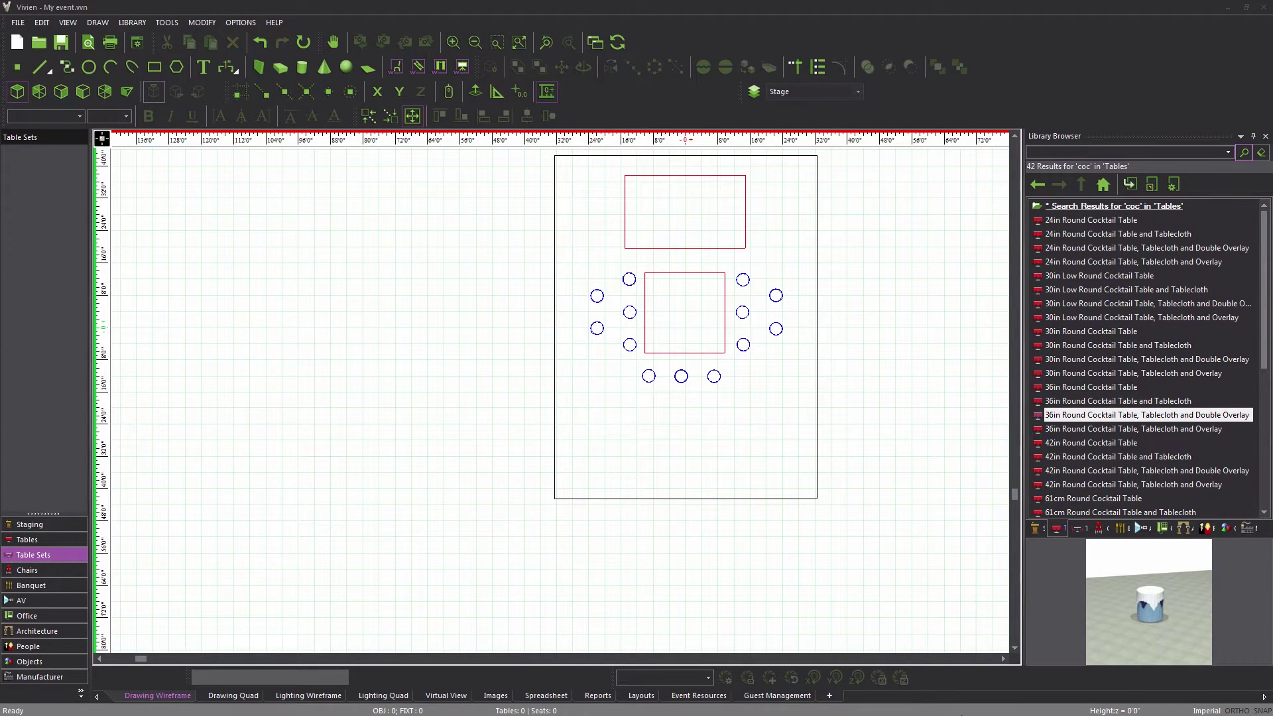
Make People the current layer and close the layer database.
left_click(754, 92)
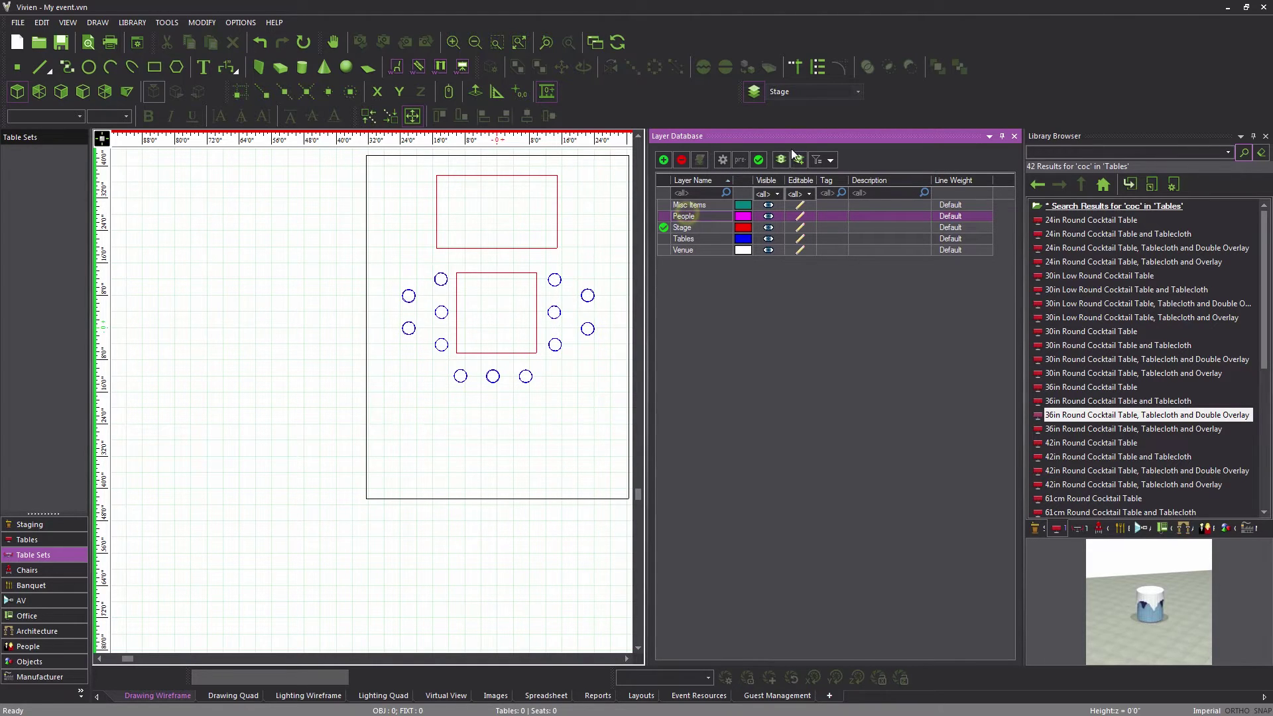
left_click(763, 160)
left_click(1014, 135)
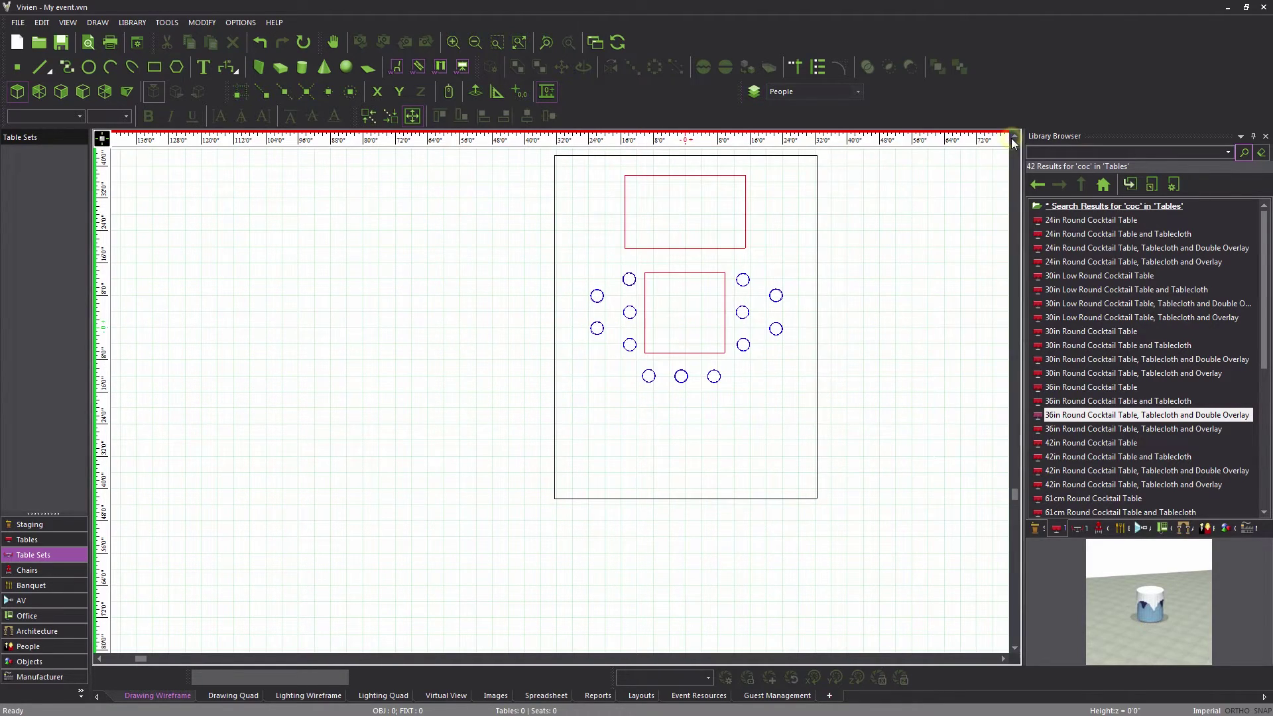
Choose "Business Man Walking 201" from the walking business men in the People - Generation 2 library for placement.
left_click(1207, 528)
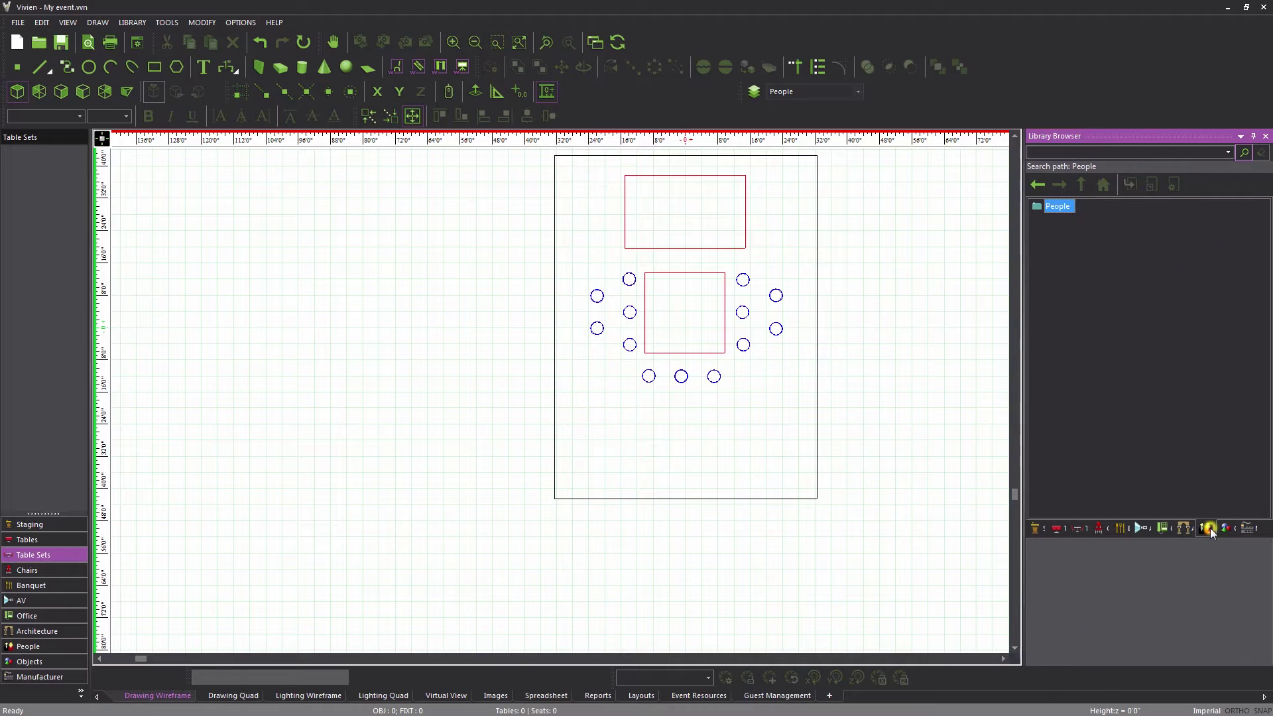
left_click(1059, 207)
double_click(1068, 247)
double_click(1067, 236)
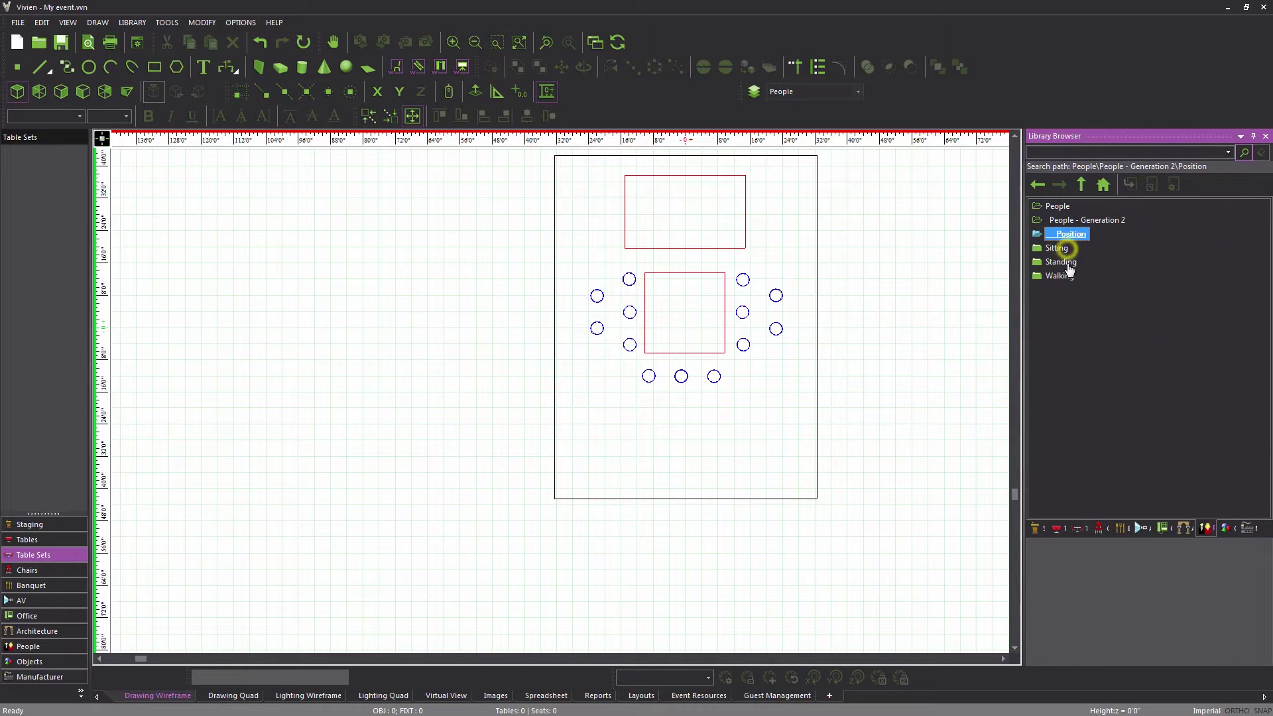
double_click(1059, 276)
double_click(1070, 262)
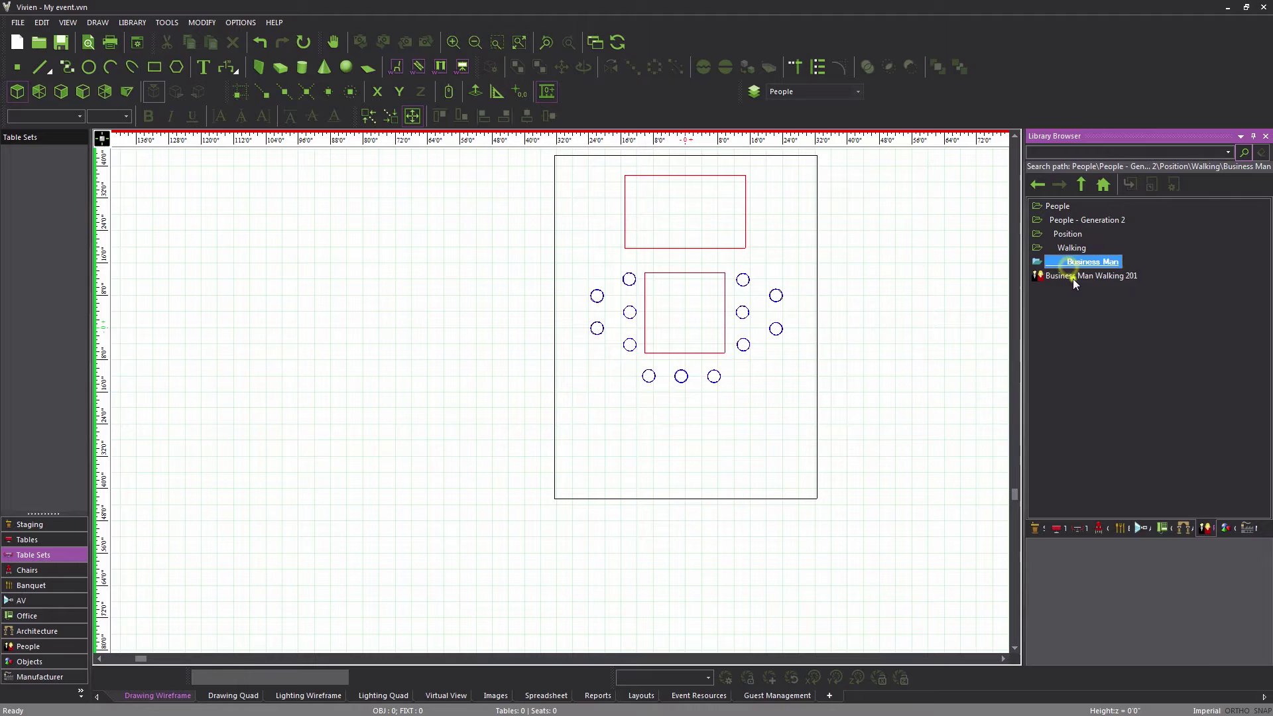
left_click(1074, 277)
double_click(1074, 278)
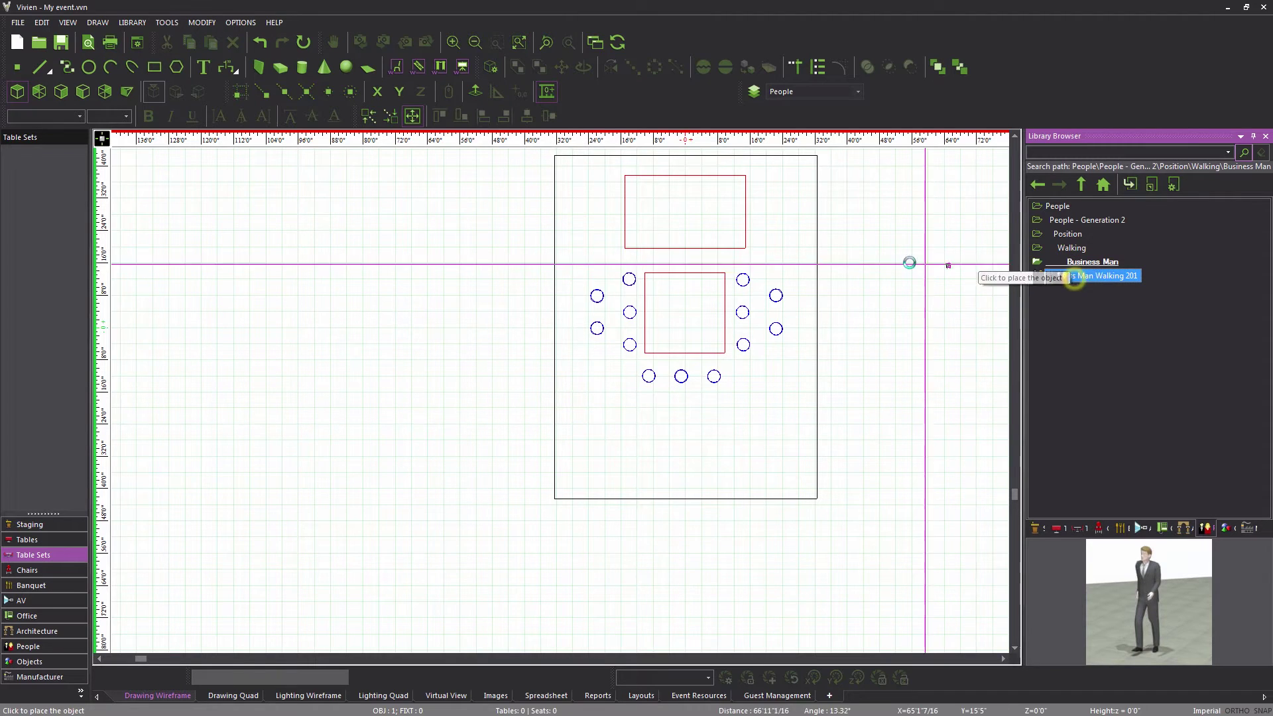
Place seven walking business men among the cocktail tables: three on the right, one below the floor riser and three on the left.
left_click(762, 314)
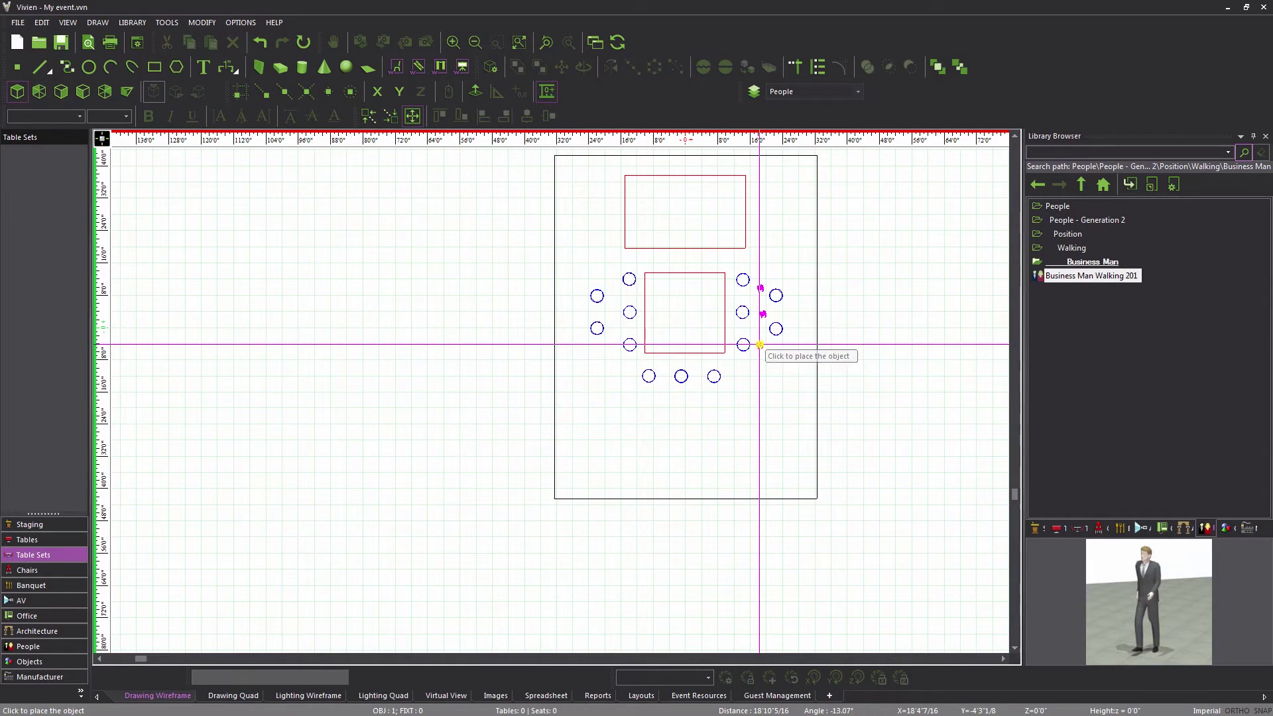
left_click(760, 346)
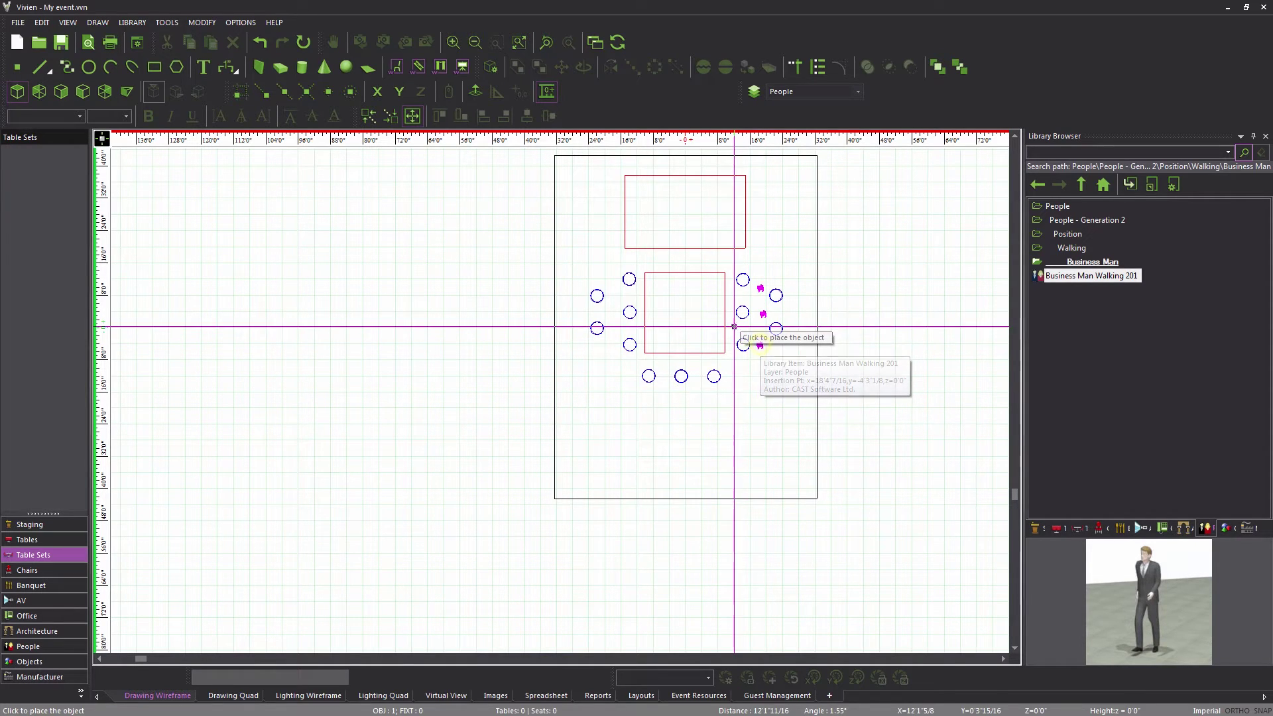
left_click(700, 366)
left_click(616, 331)
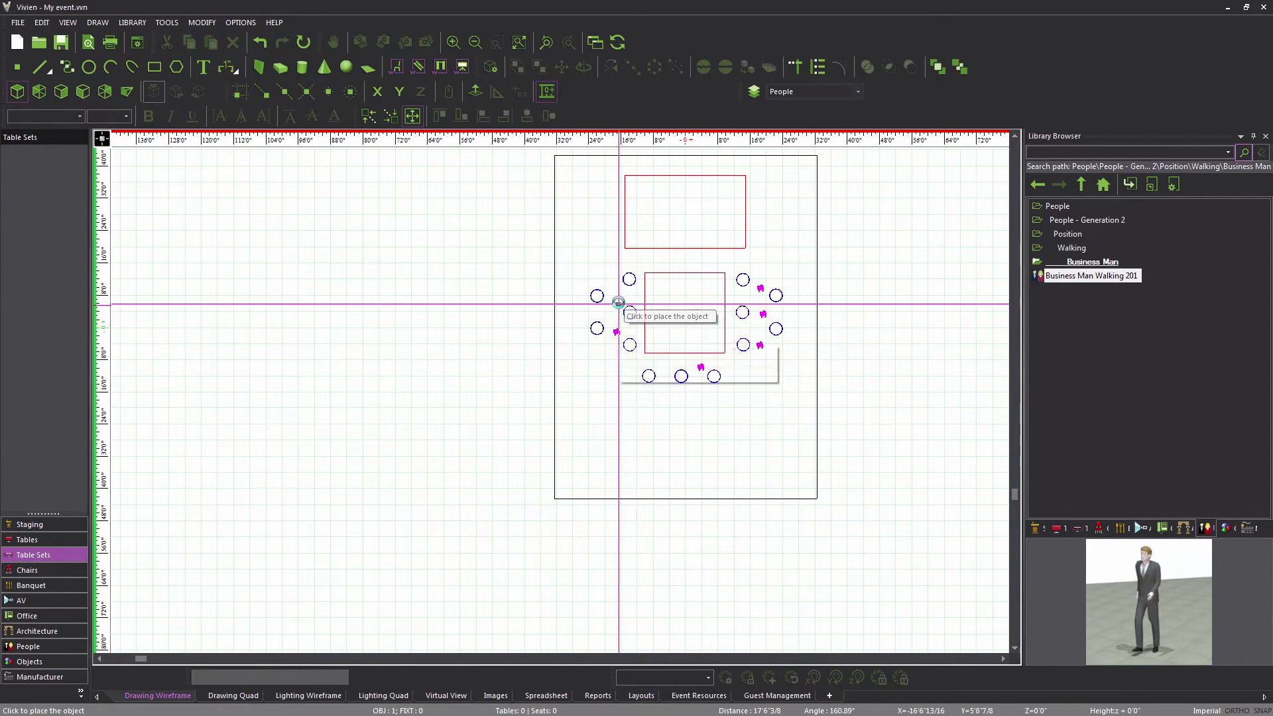
left_click(618, 297)
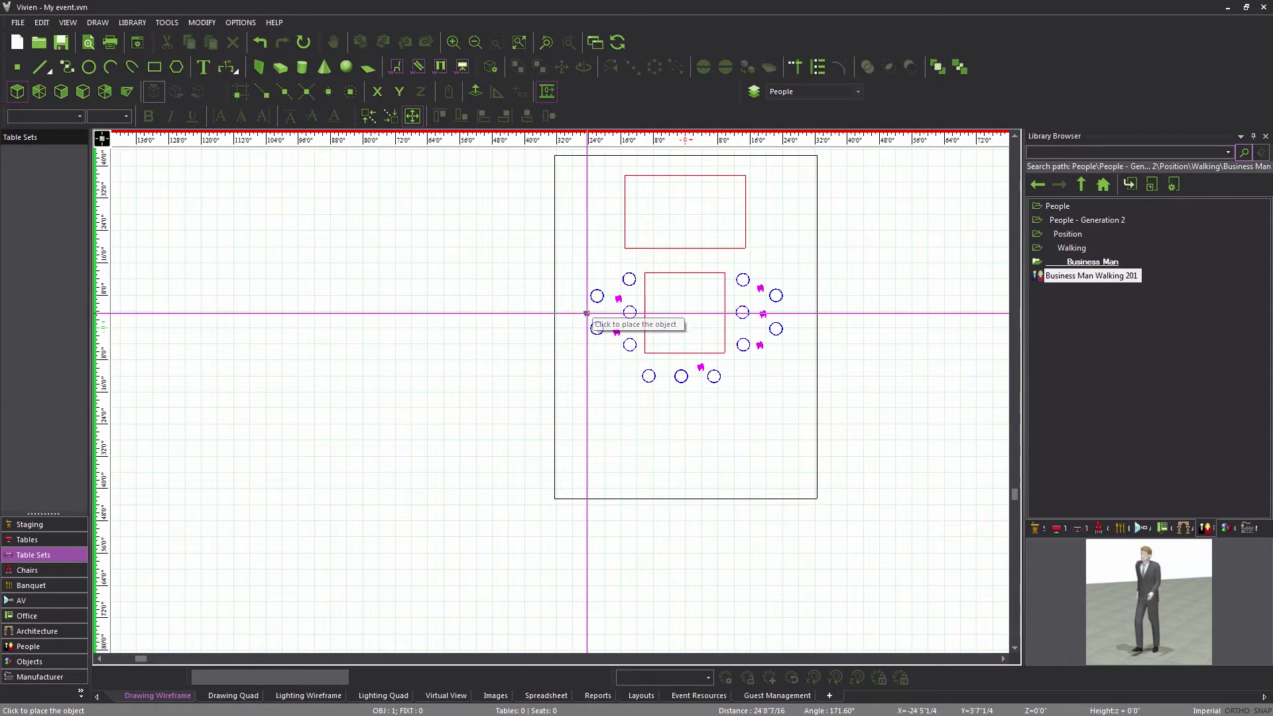
left_click(593, 311)
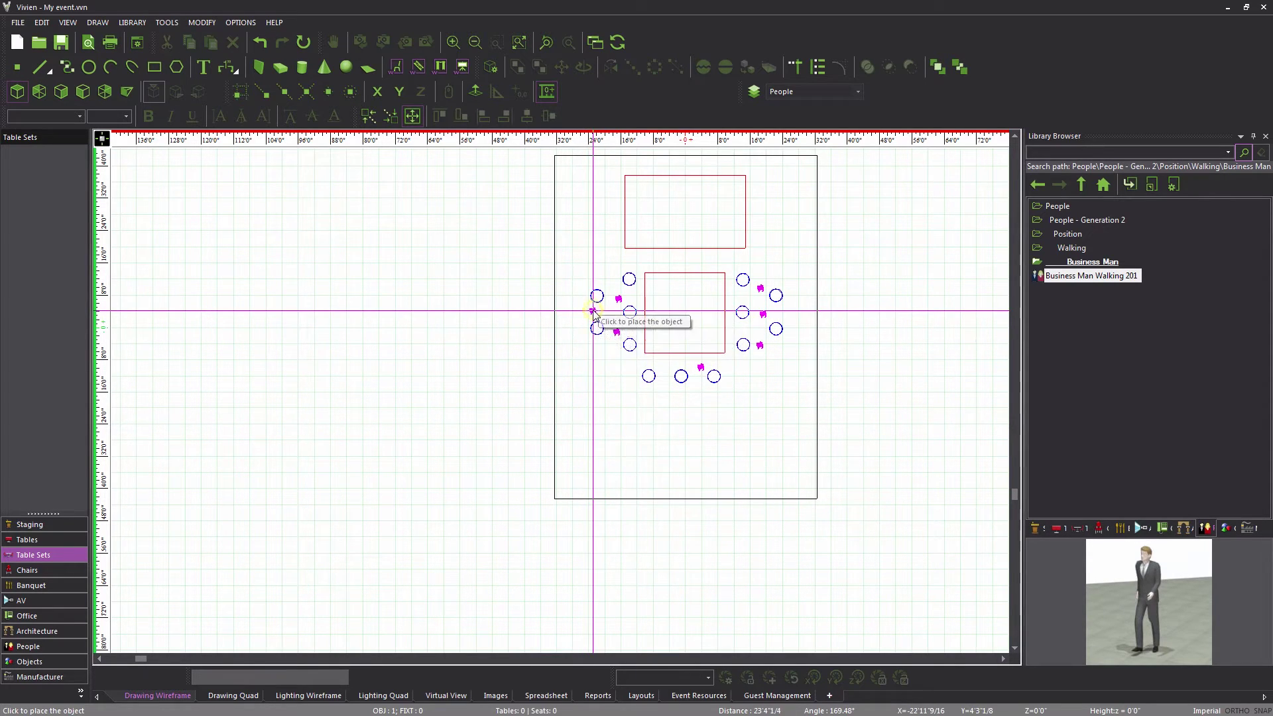
right_click(701, 394)
left_click(745, 400)
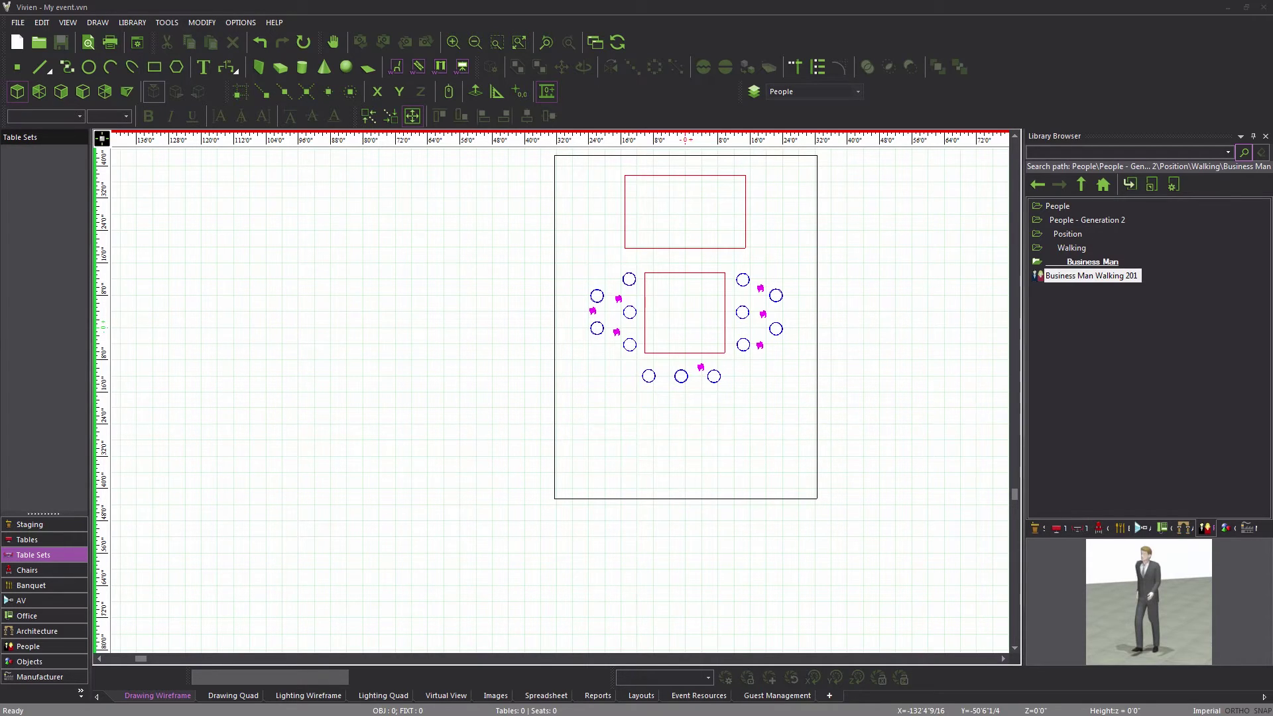
key("ctrl+z")
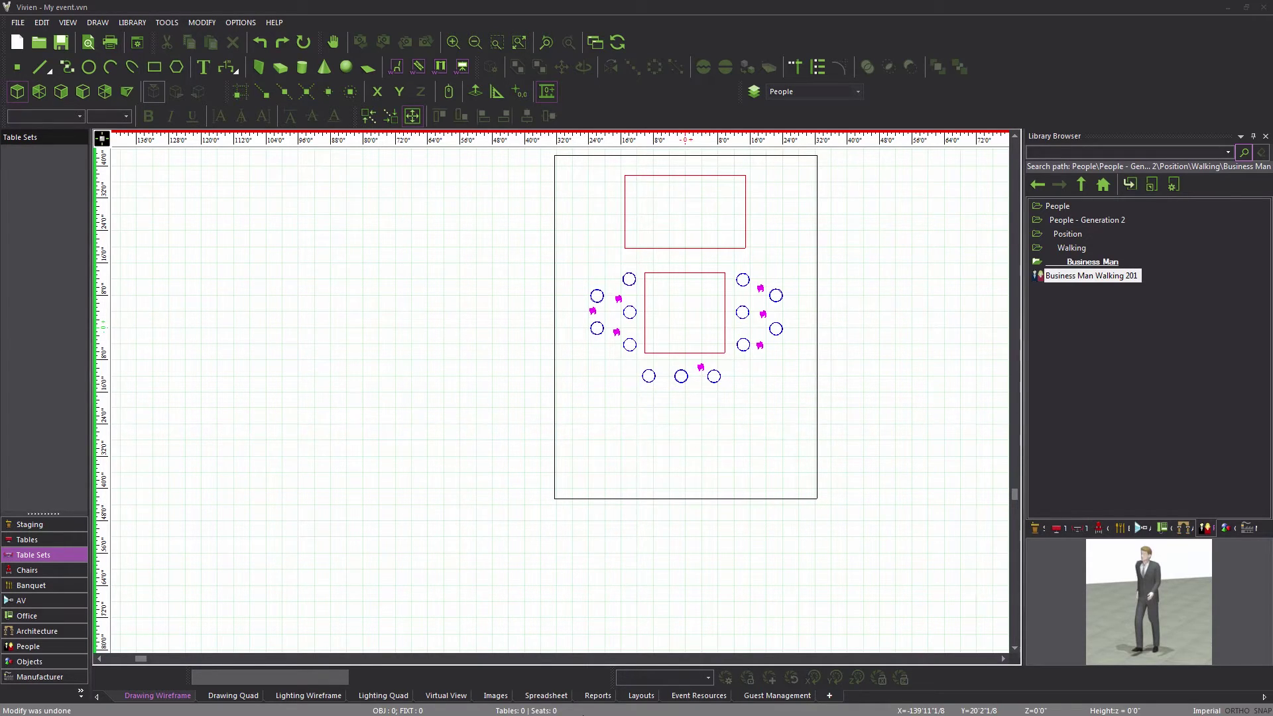
Change the People layer's color to dark purple and make Tables the current layer.
left_click(754, 91)
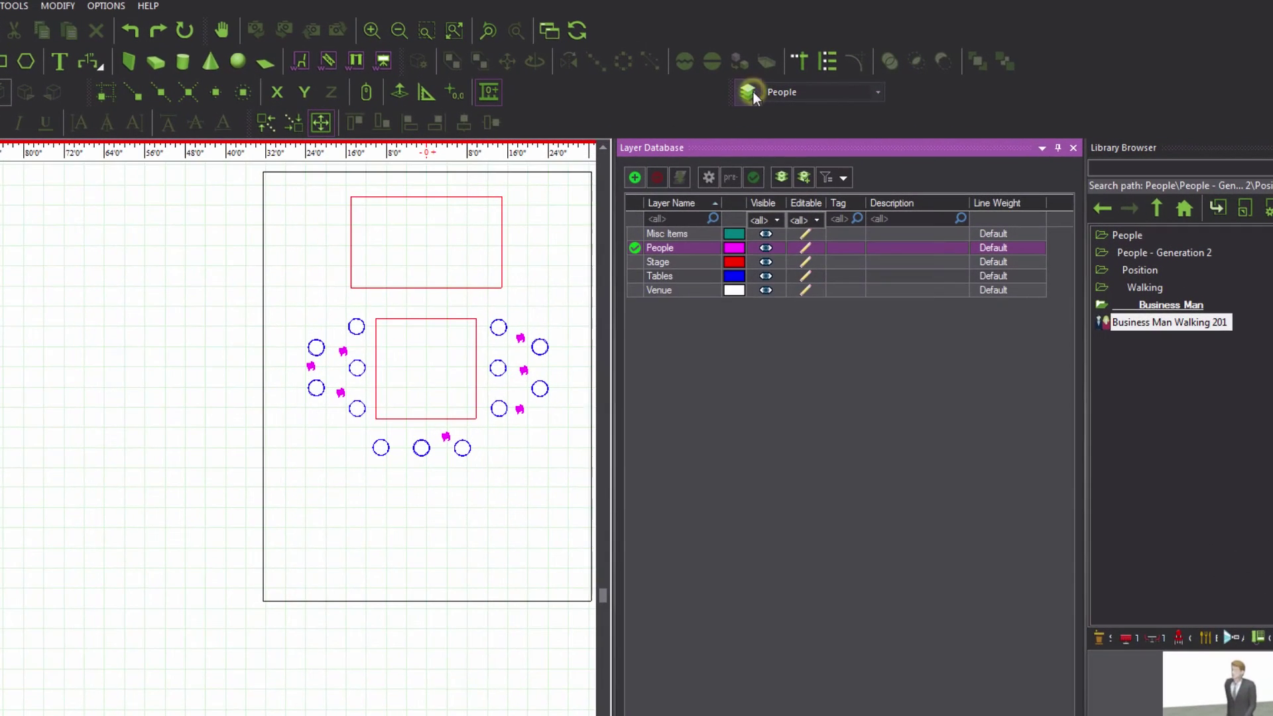
left_click(741, 249)
left_click(816, 295)
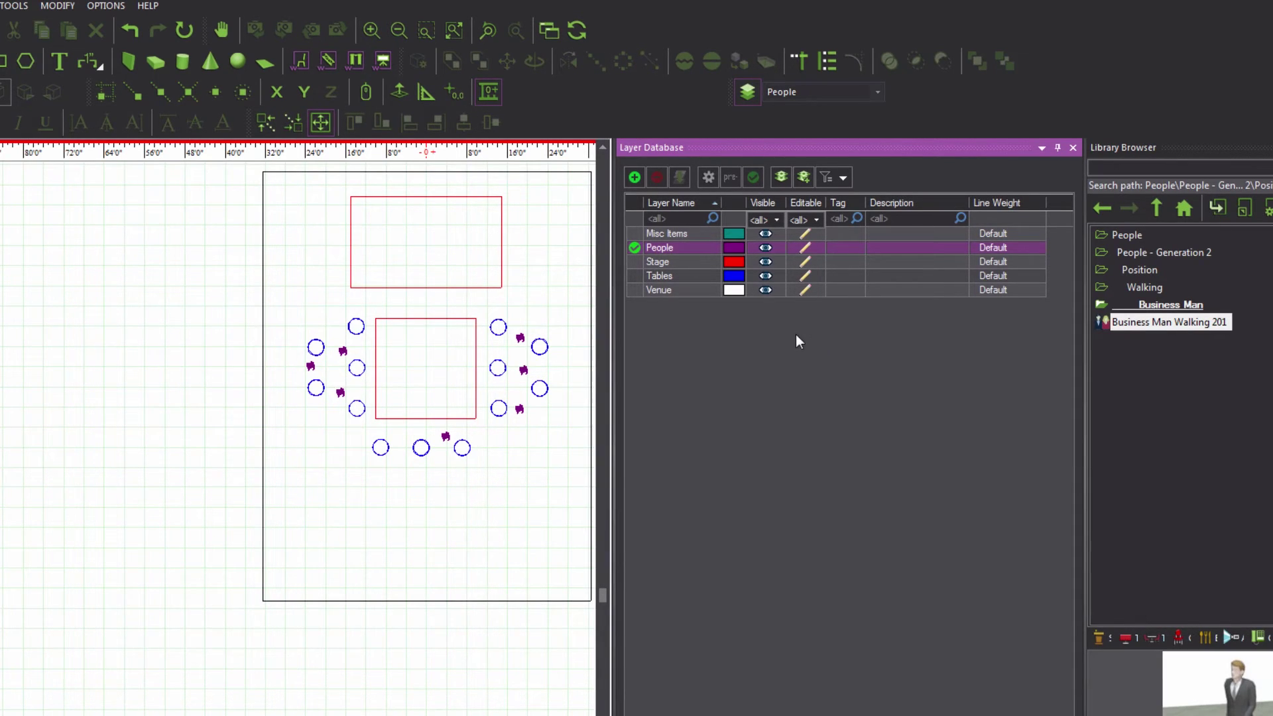
left_click(668, 273)
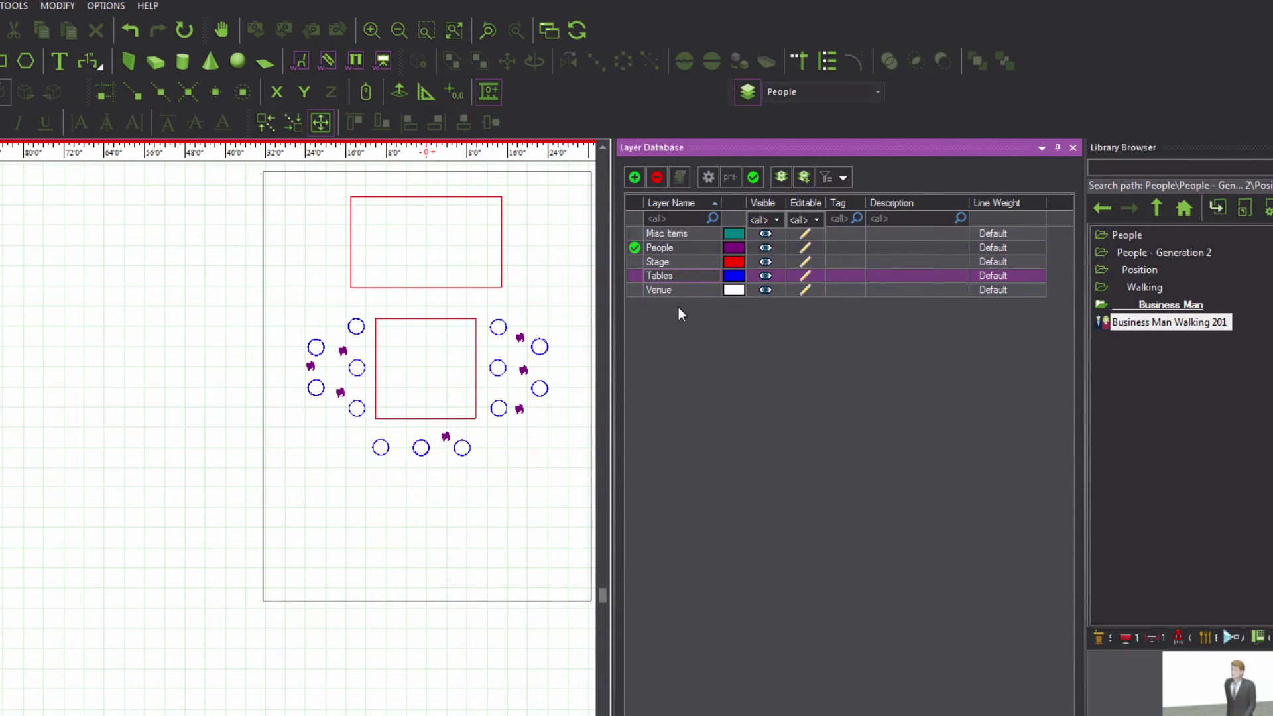
left_click(753, 177)
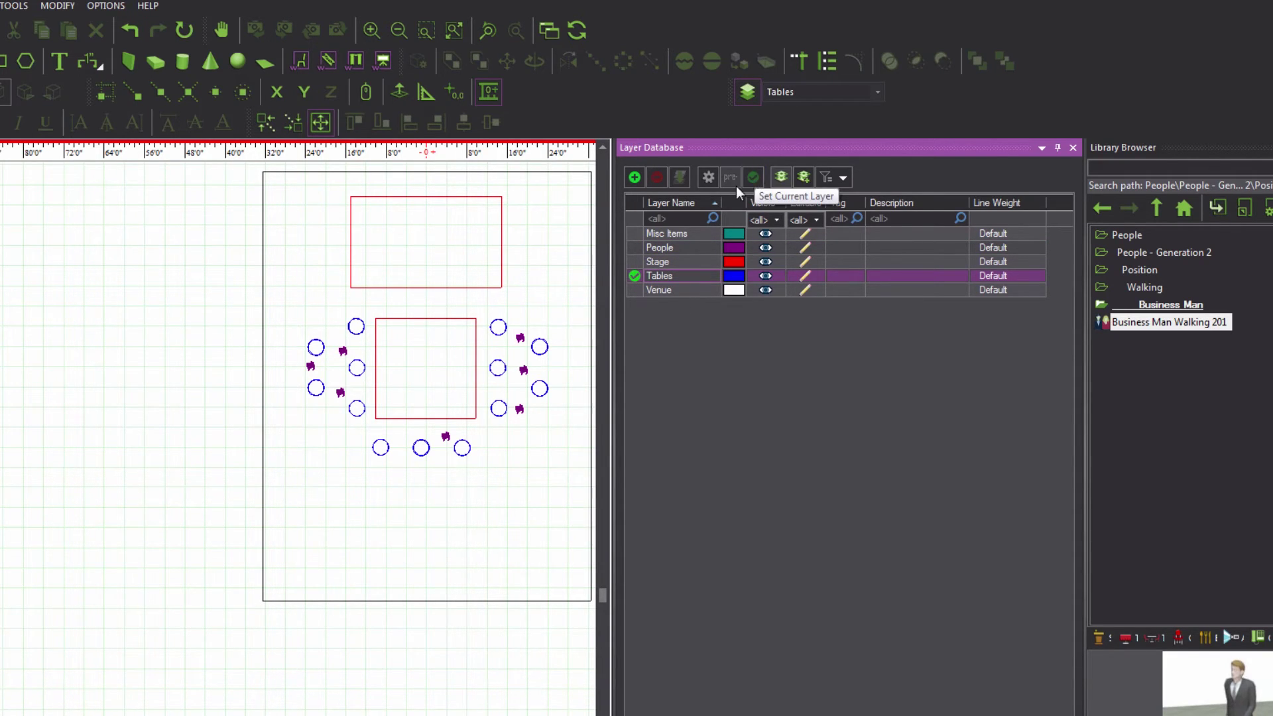
Hide the People layer and show it again.
left_click(765, 247)
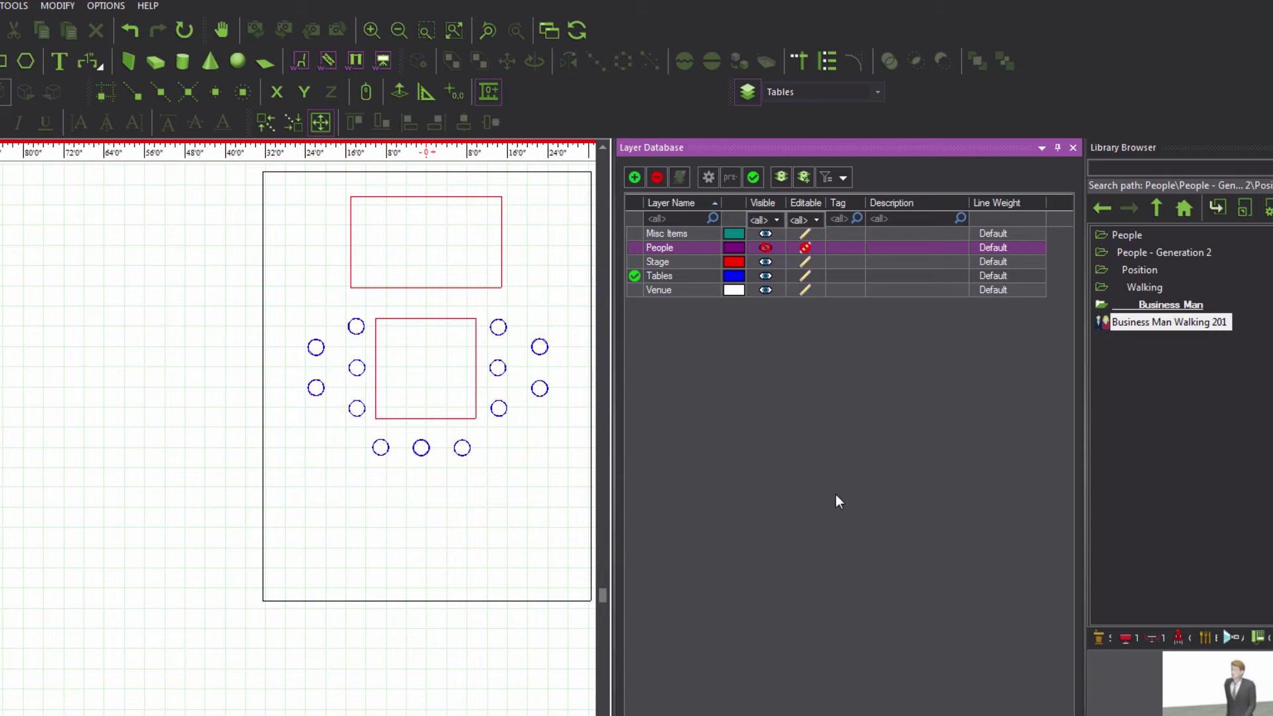
left_click(765, 248)
Test the Stage layer's edit lock by trying to select a riser while it is locked and again after unlocking it.
left_click(807, 261)
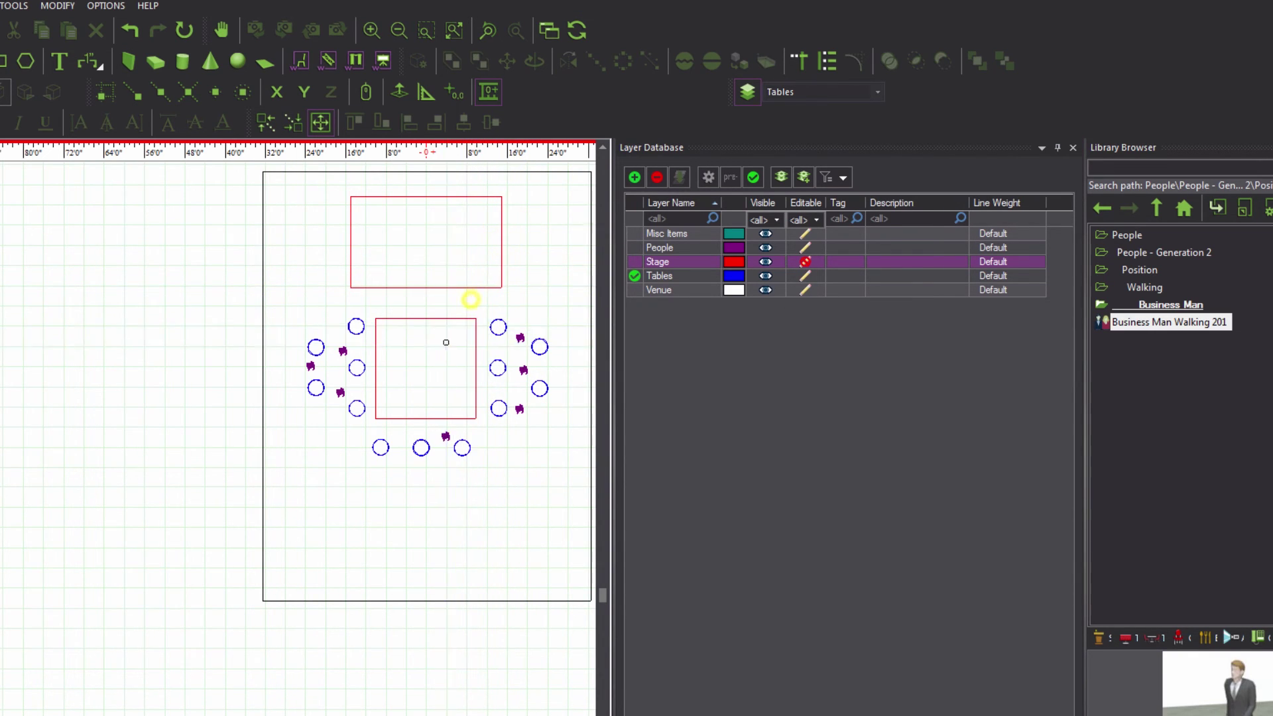
left_click(452, 317)
left_click(805, 262)
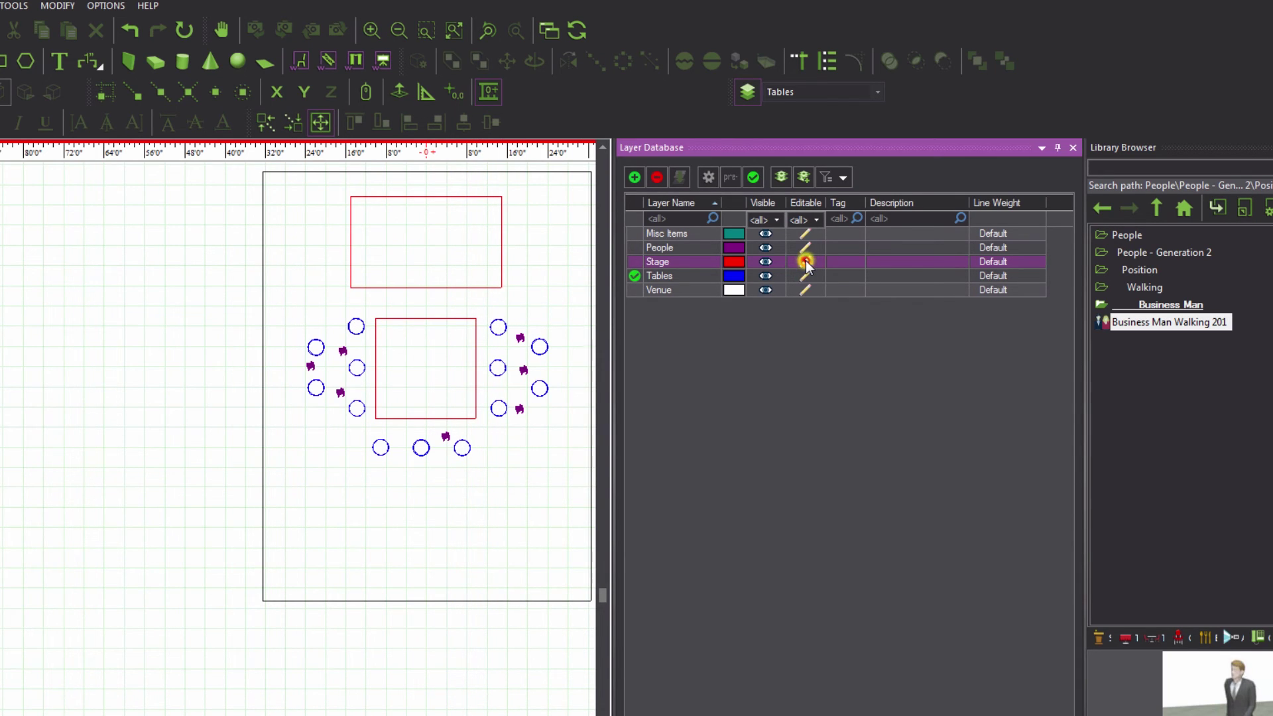
left_click(503, 245)
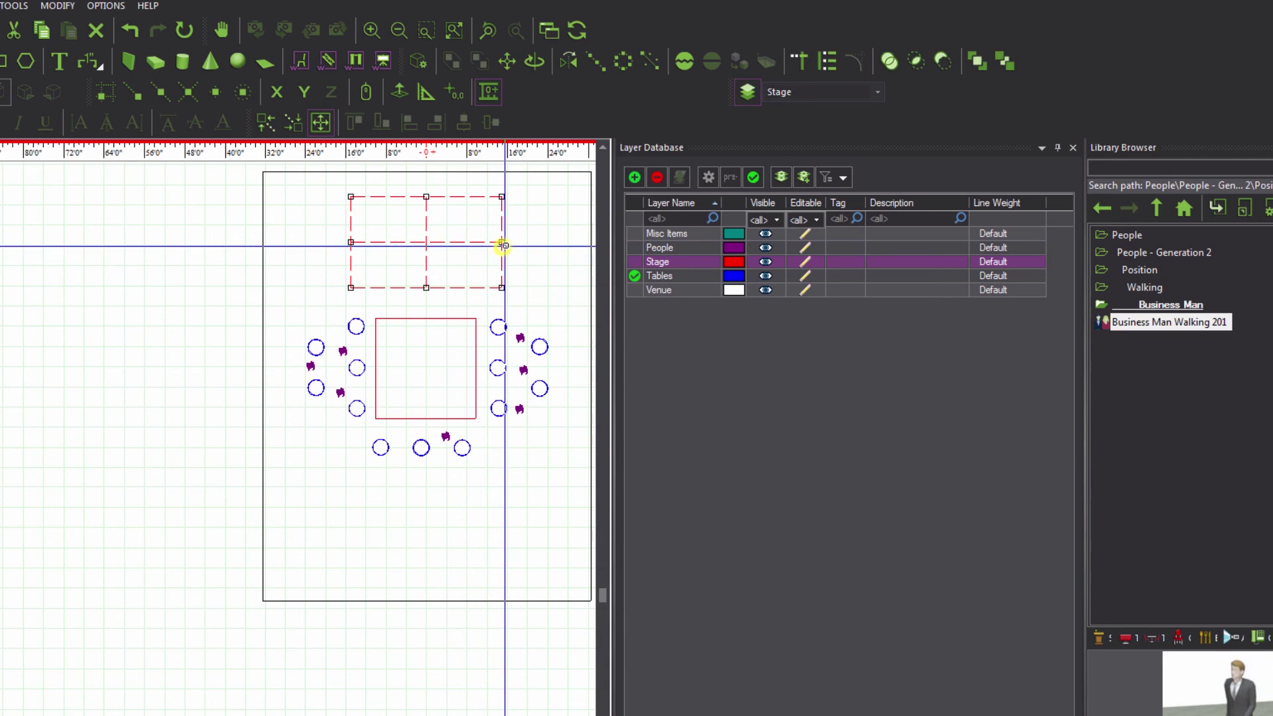
key("Escape")
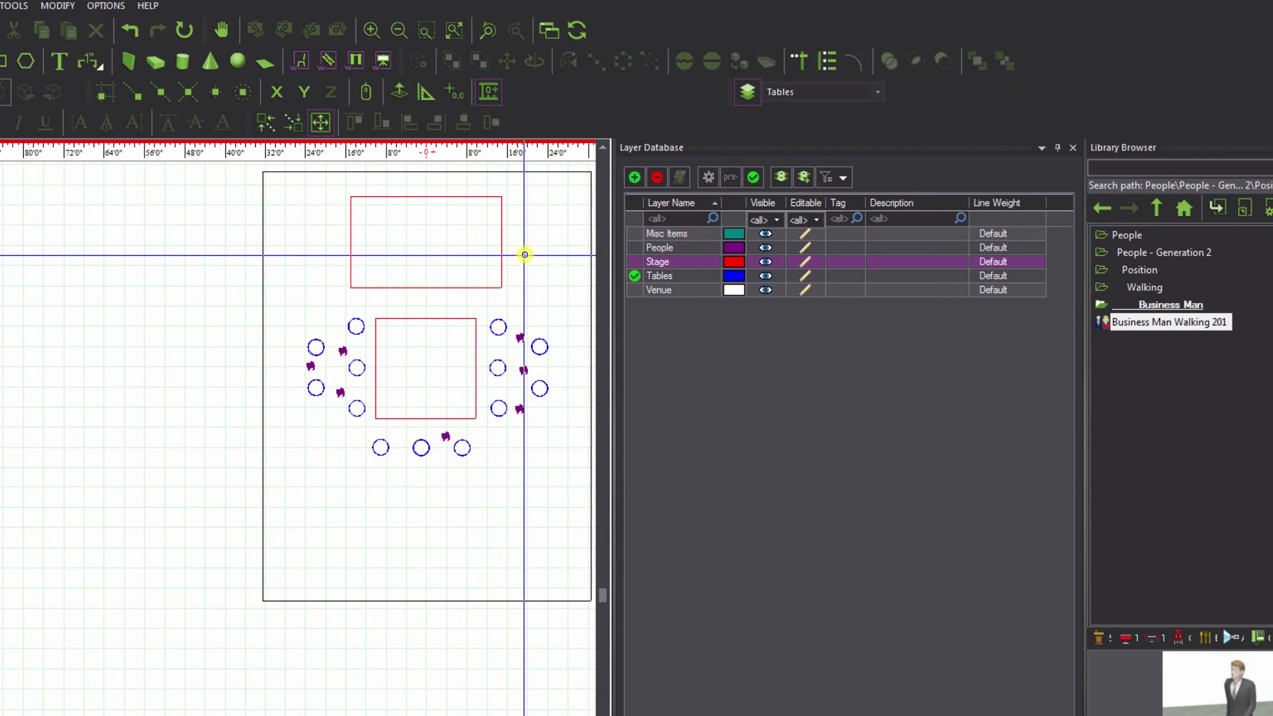
left_click(806, 276)
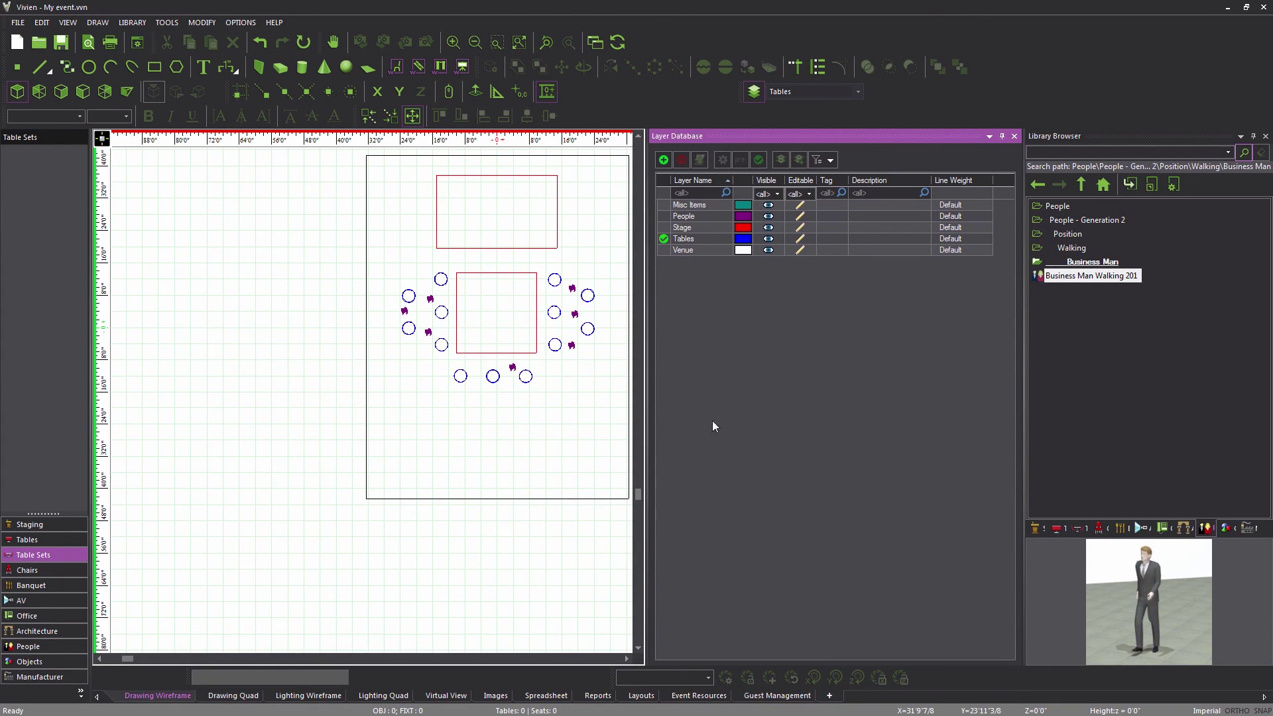
Open the event in Virtual View and orbit around the risers, cocktail tables and people to examine the layout in 3D.
left_click(449, 701)
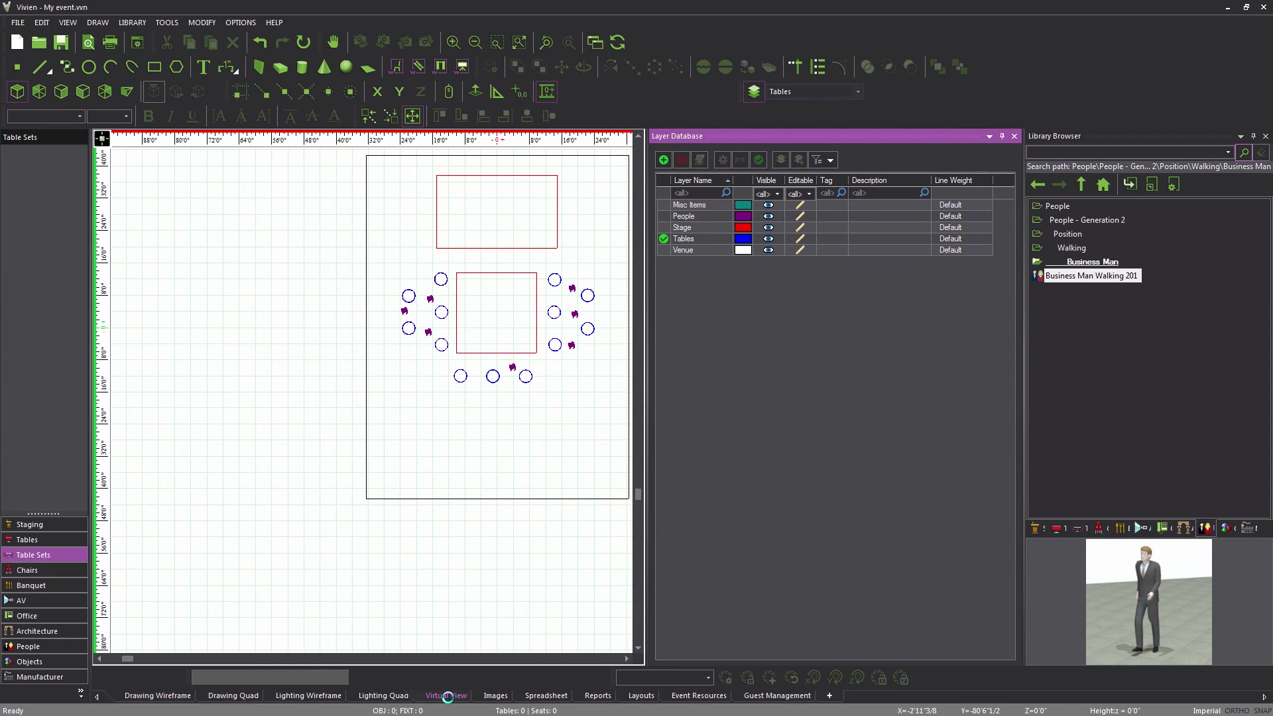
left_click_drag(773, 460, 831, 494)
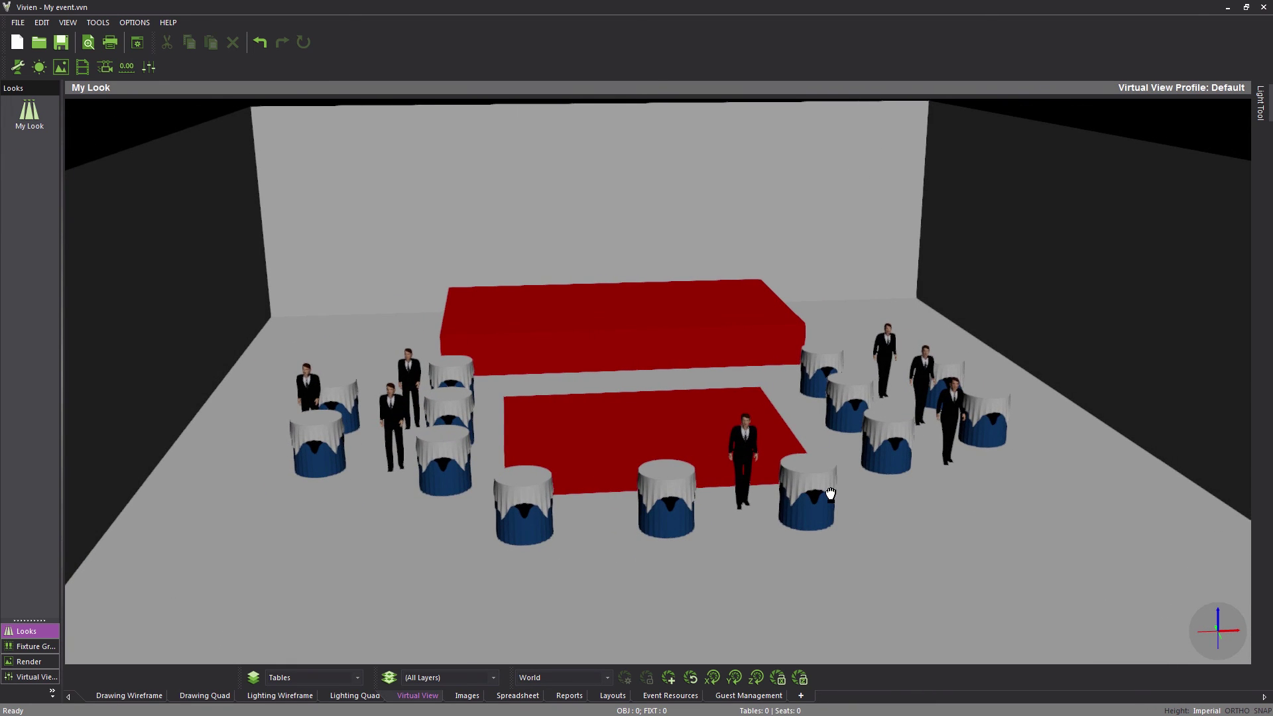